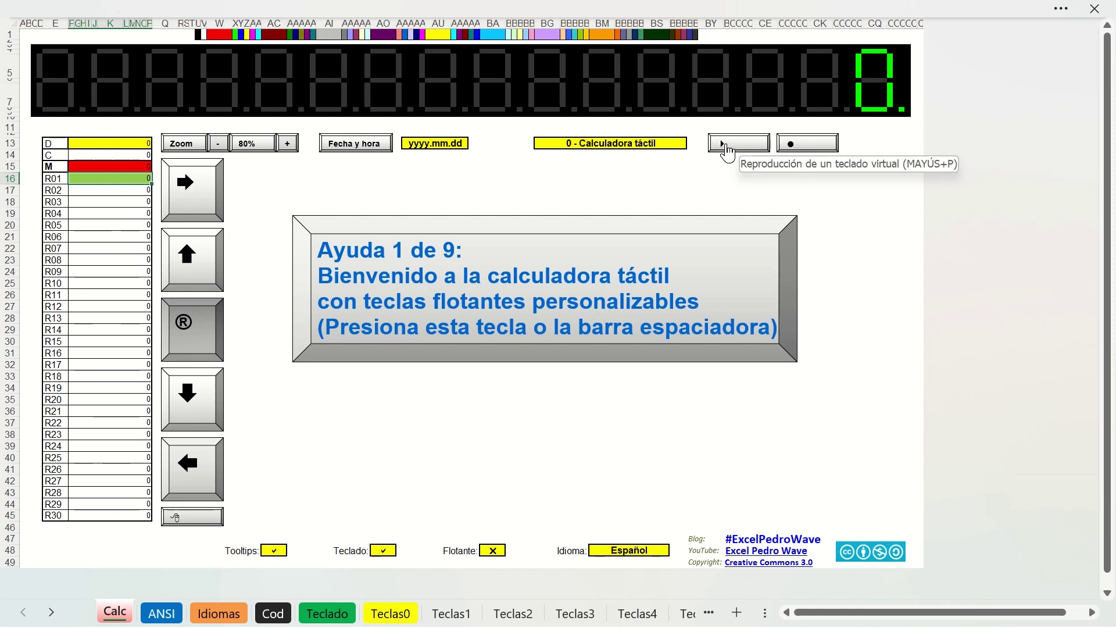
# Start the virtual keyboard demo to load the '1 - Mi primera calculadora' keypad.
pyautogui.click(726, 143)
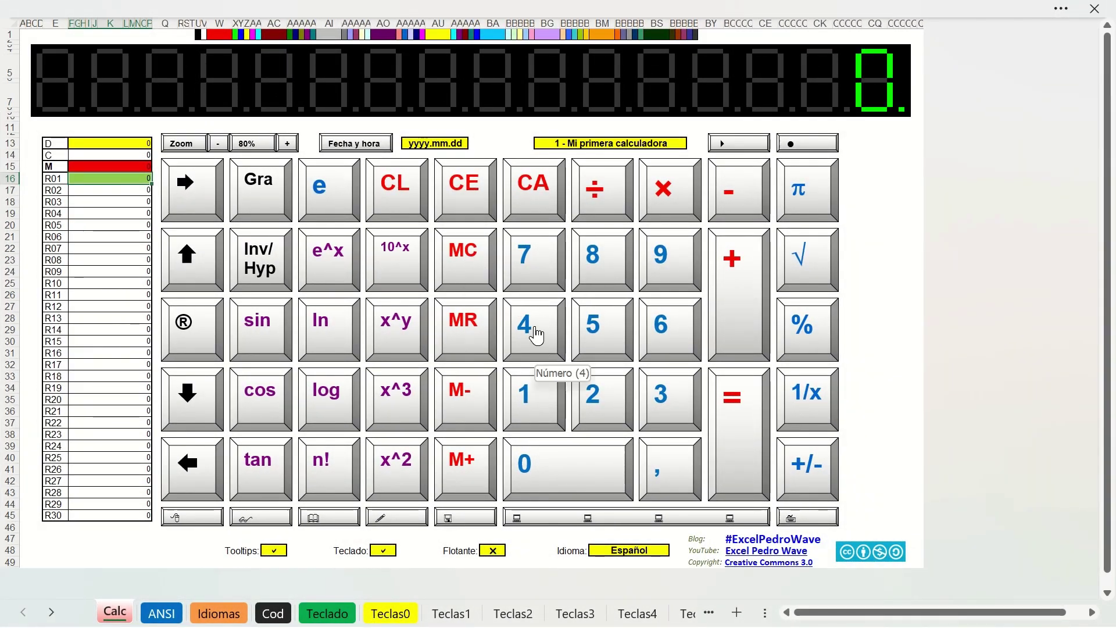
# Compute 10^45 × 56 on the calculator, giving 5.6E46.
pyautogui.click(538, 335)
pyautogui.click(589, 324)
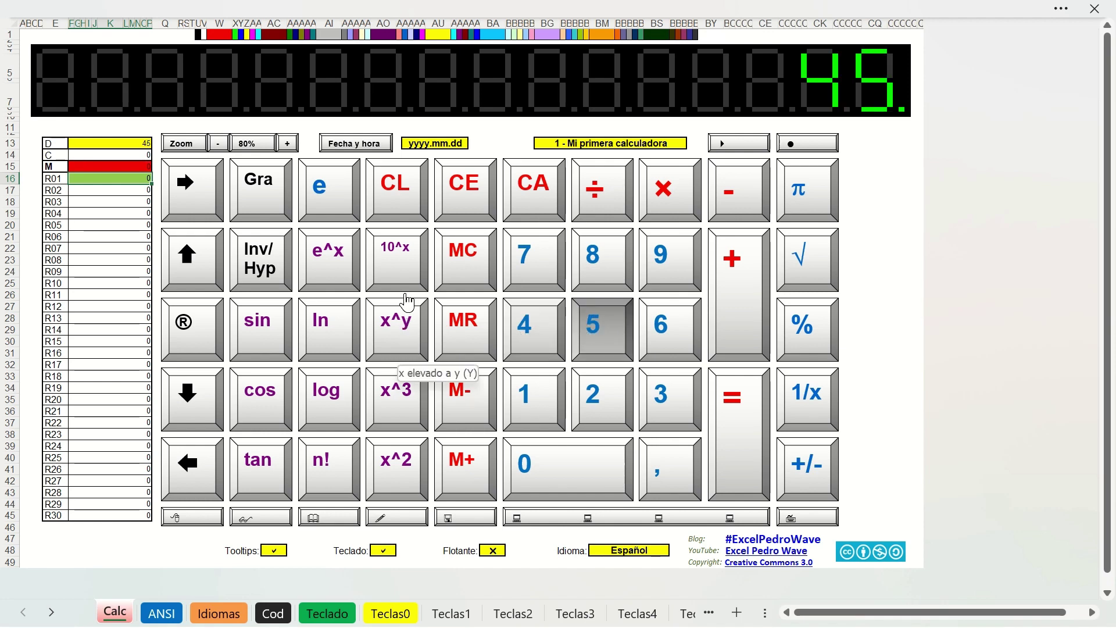
pyautogui.click(410, 273)
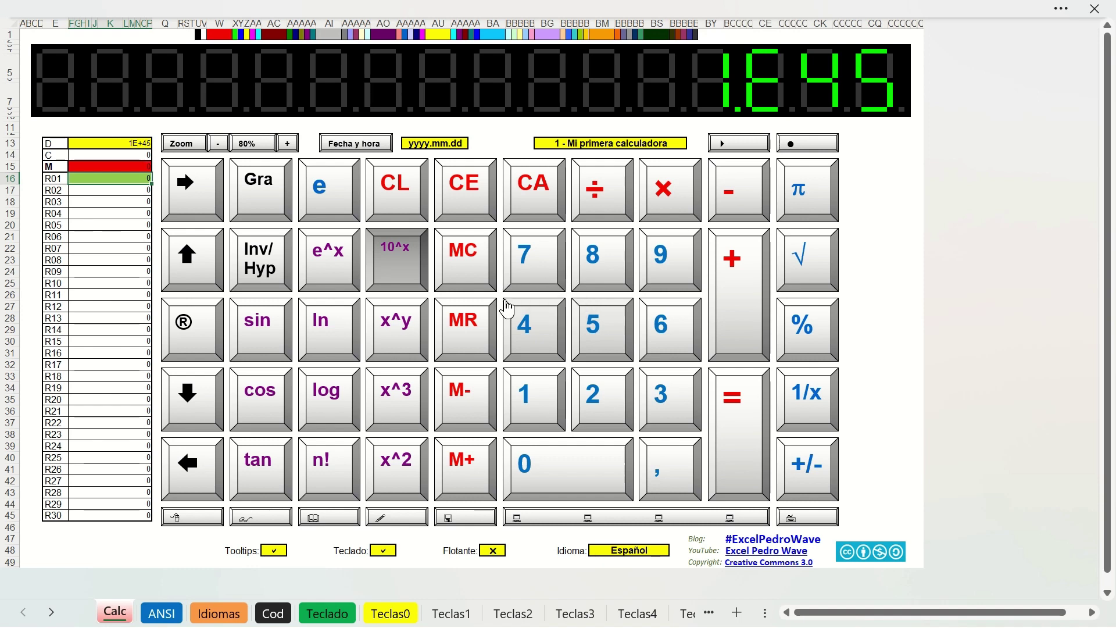
pyautogui.click(677, 217)
pyautogui.click(600, 330)
pyautogui.click(659, 326)
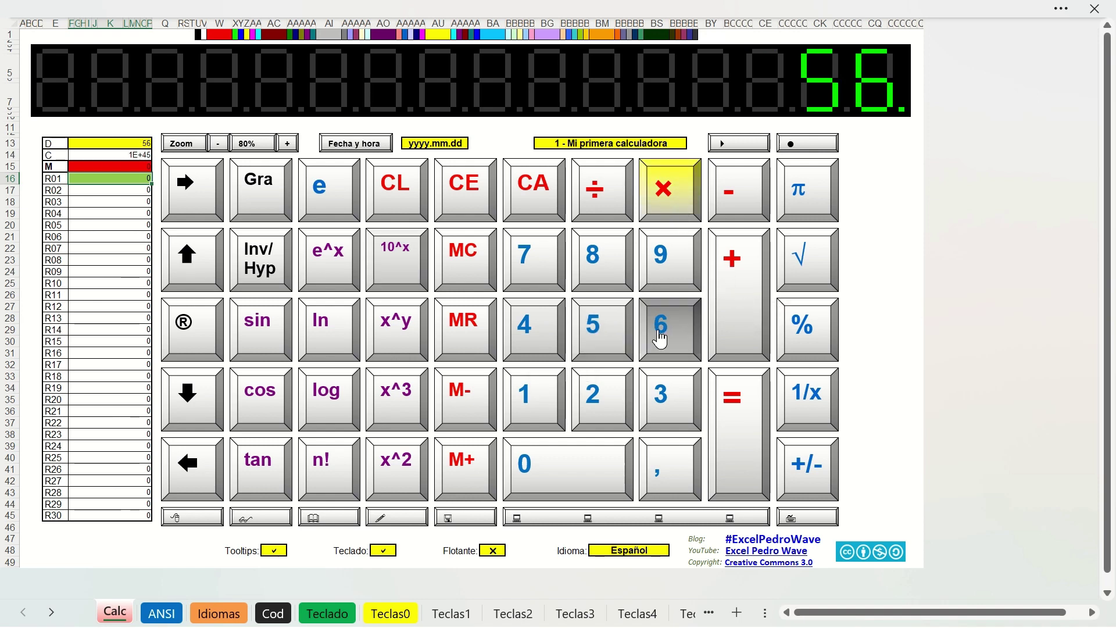
pyautogui.click(740, 419)
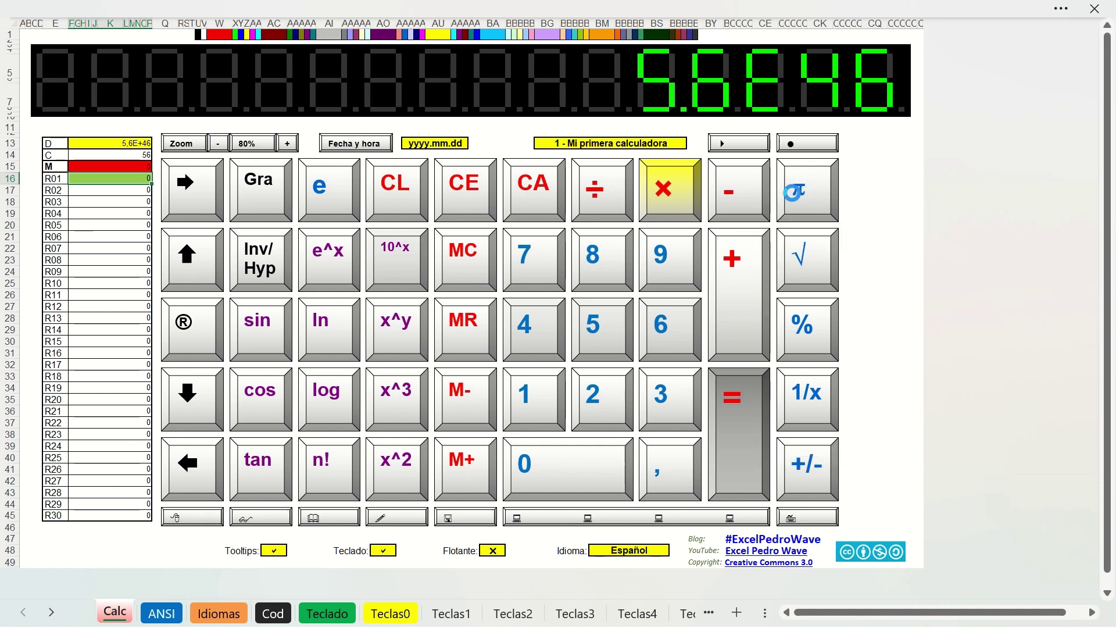
# Apply √, %, 1/x and +/- to π, then show the constant e.
pyautogui.click(798, 202)
pyautogui.click(805, 273)
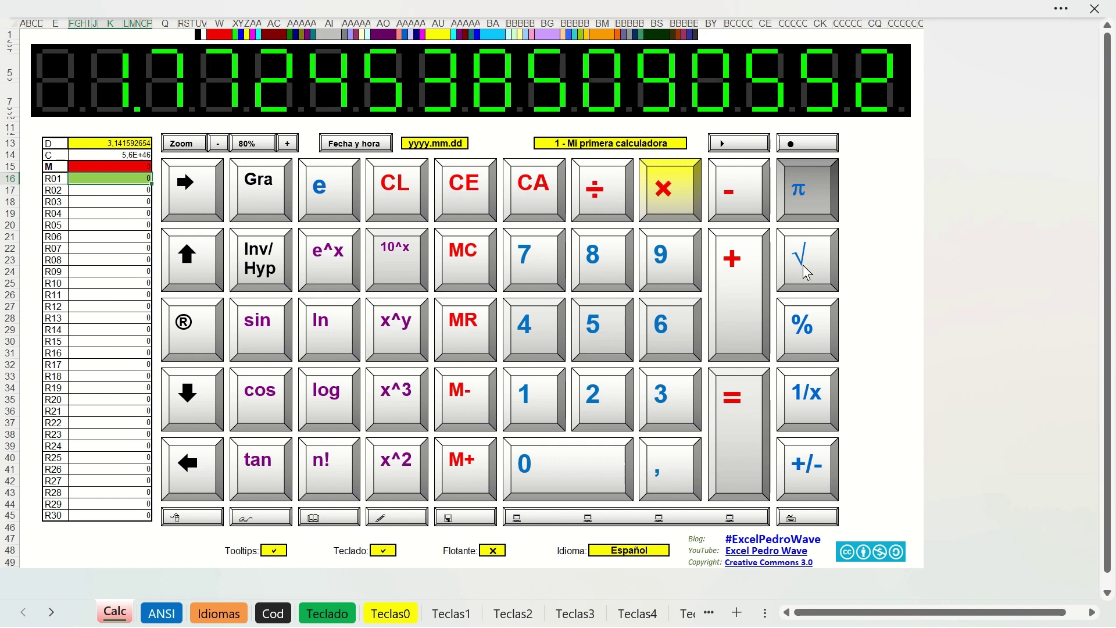
pyautogui.click(795, 326)
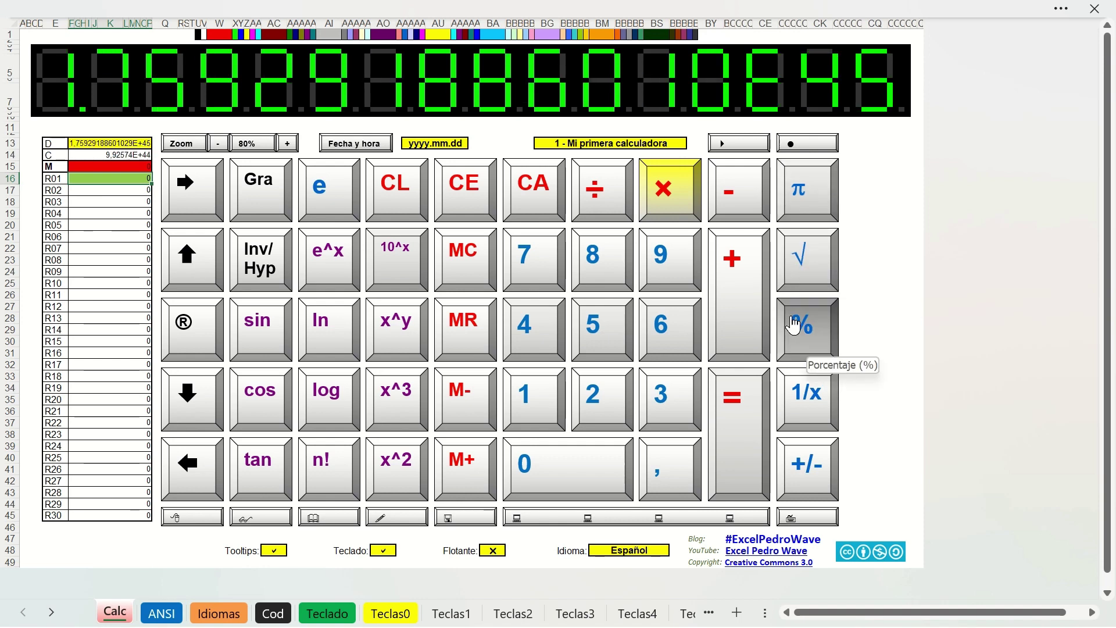
pyautogui.click(805, 409)
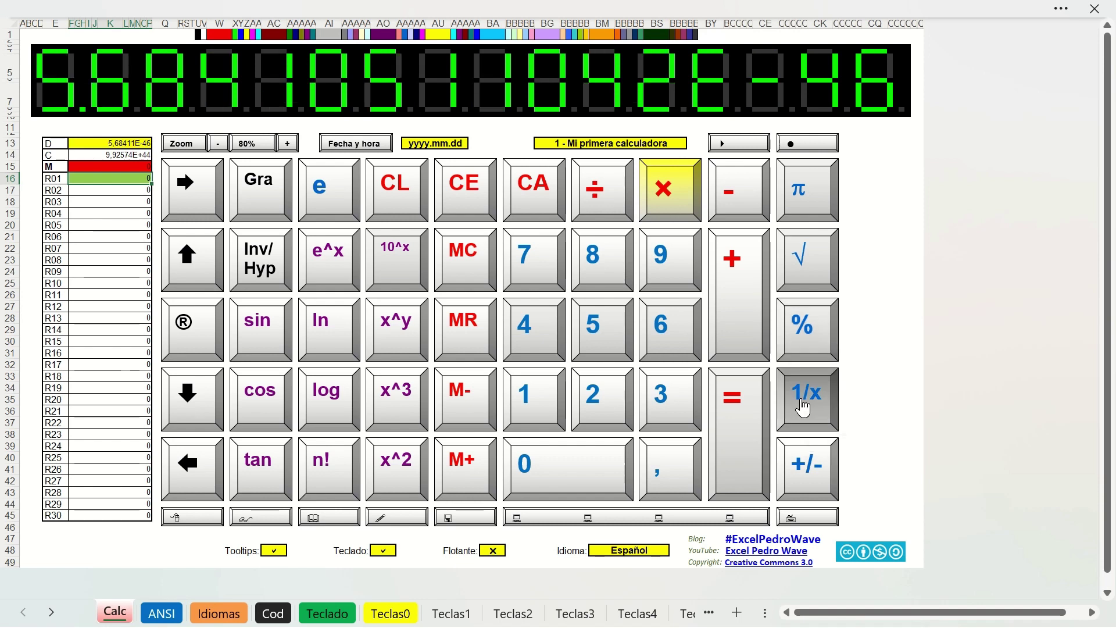
pyautogui.click(798, 457)
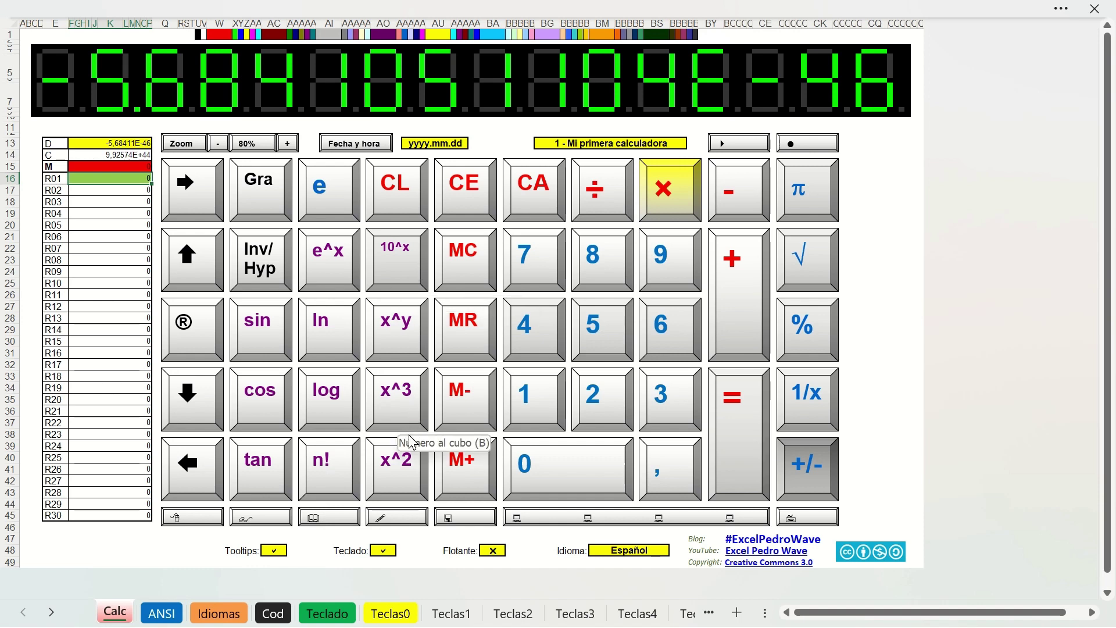
pyautogui.click(333, 195)
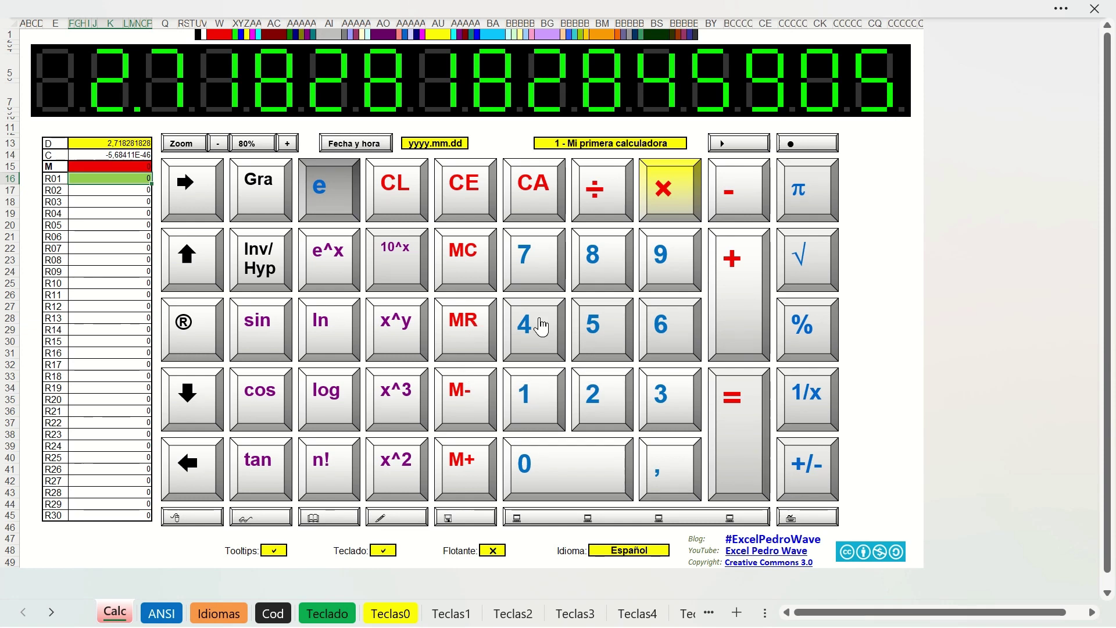
# Switch the calculator to the '2 - Calculadora Microsoft' layout.
pyautogui.click(646, 141)
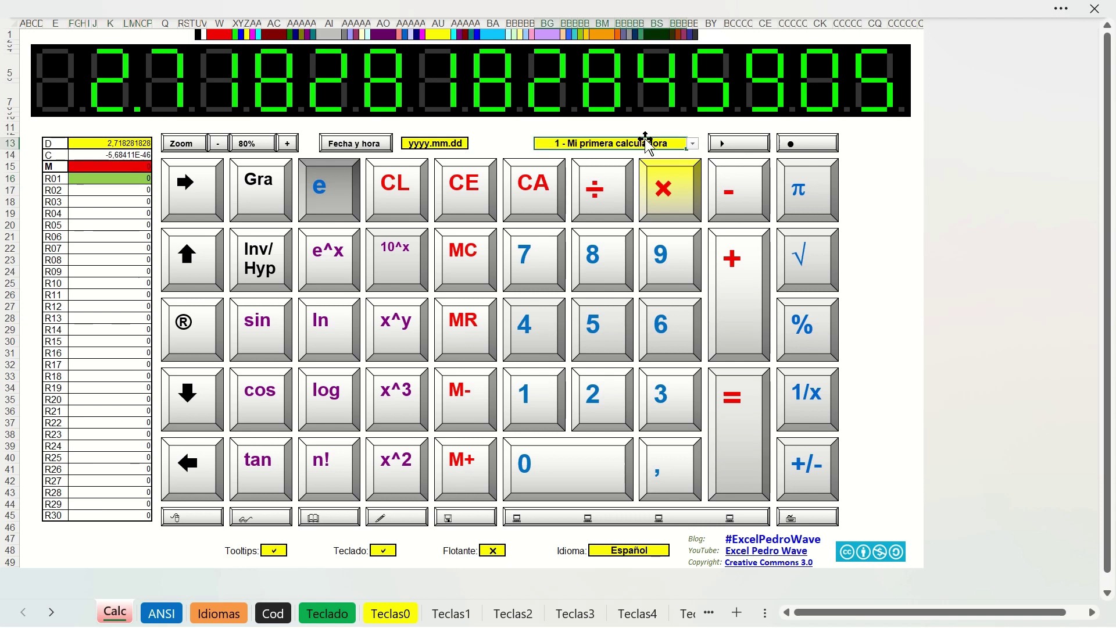
pyautogui.click(694, 144)
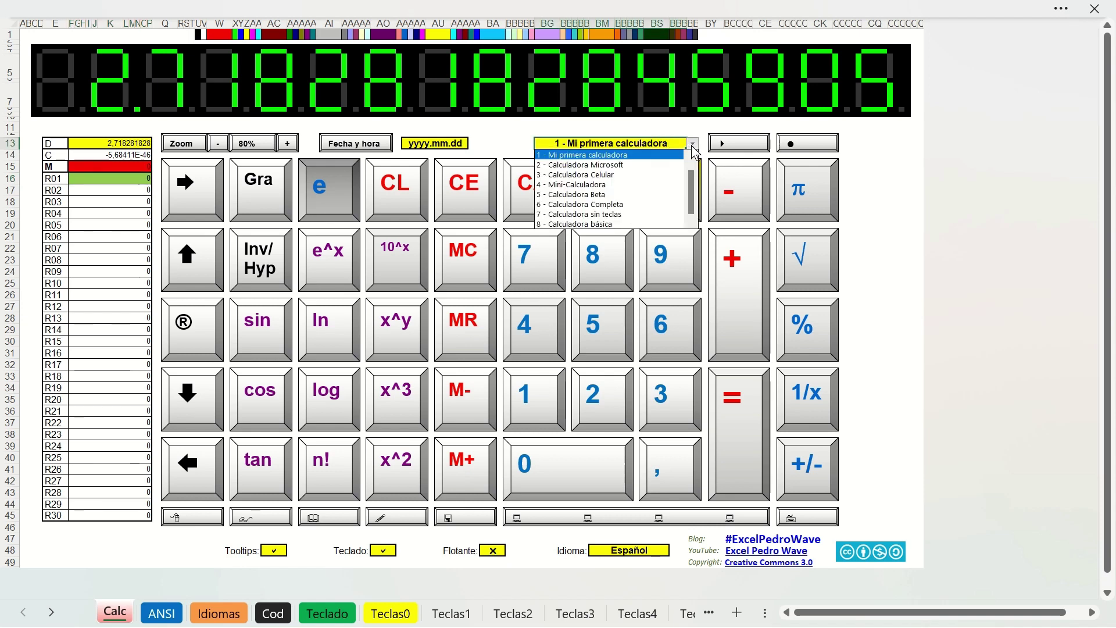
pyautogui.click(662, 165)
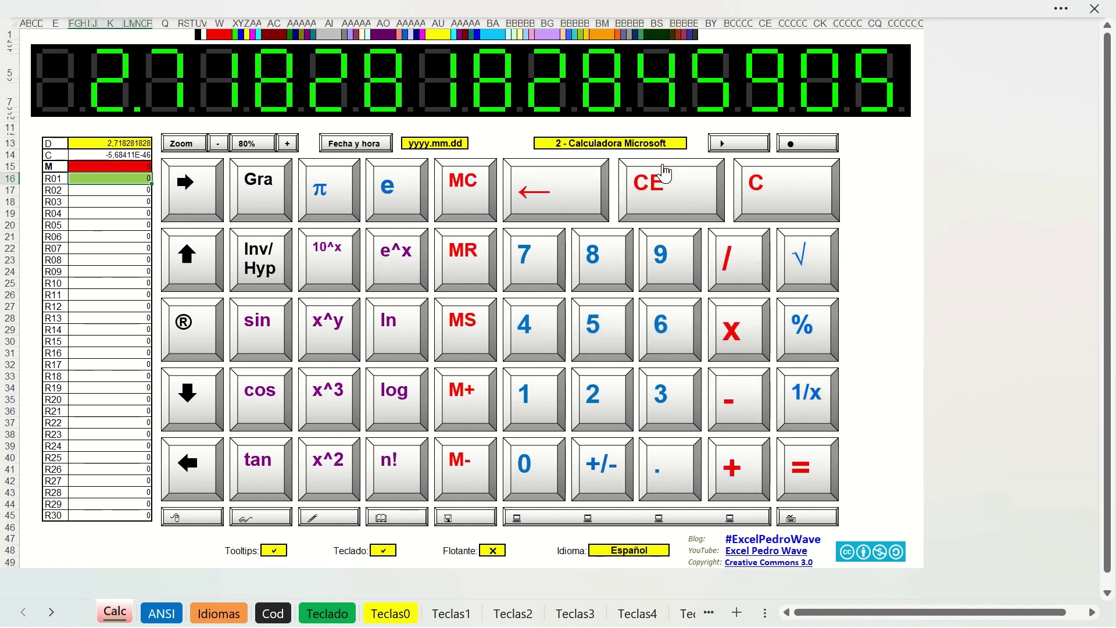
# Switch the calculator to the '6 - Calculadora Completa' layout.
pyautogui.click(682, 150)
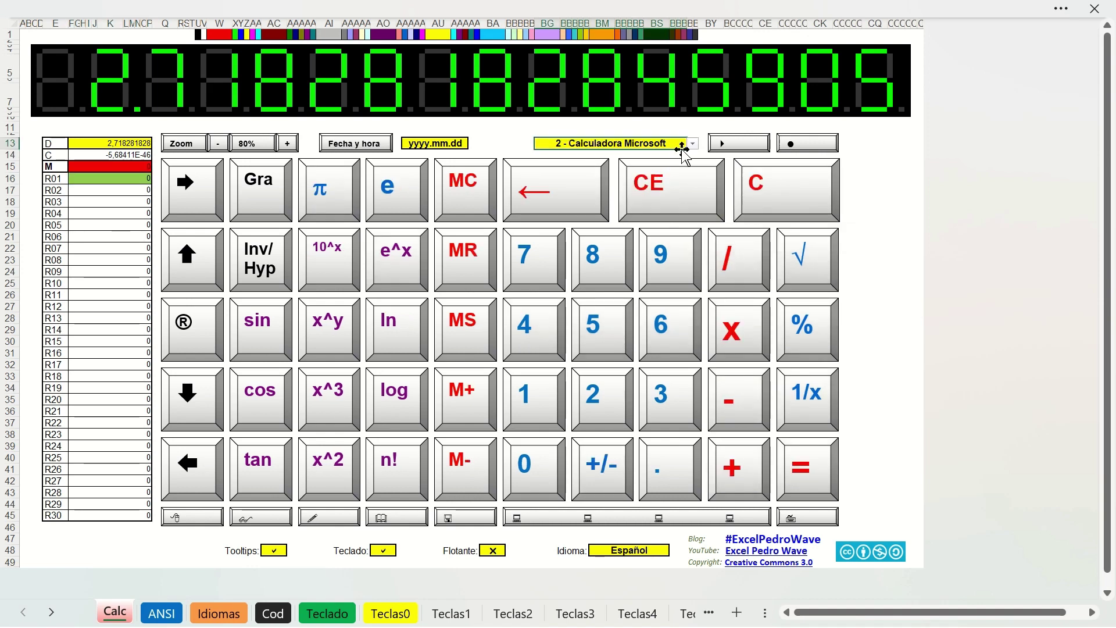
pyautogui.click(695, 143)
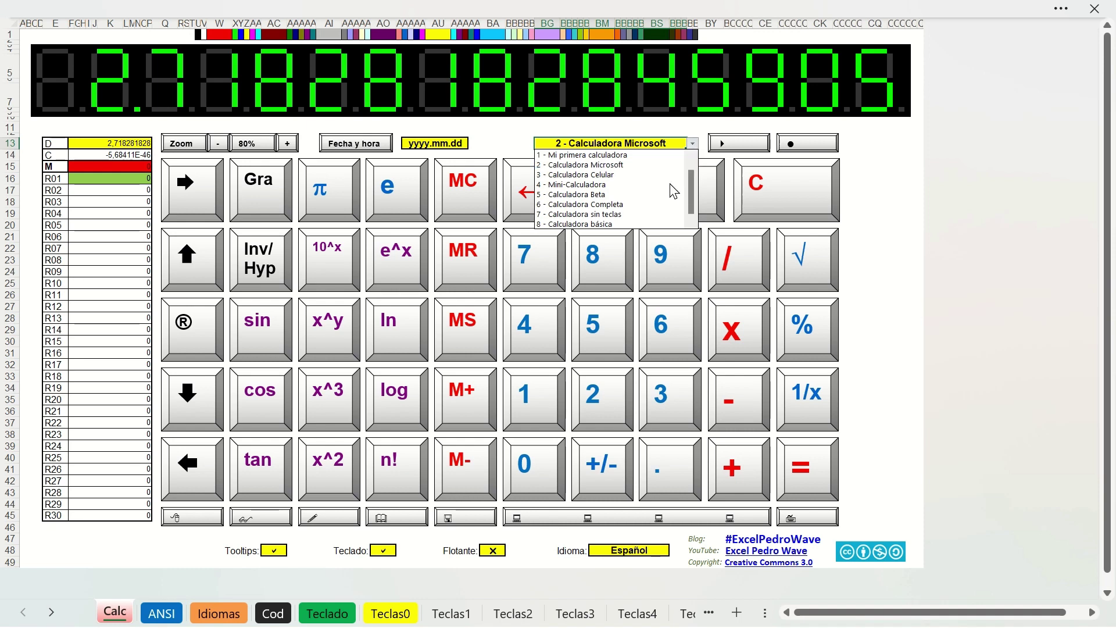
pyautogui.click(645, 205)
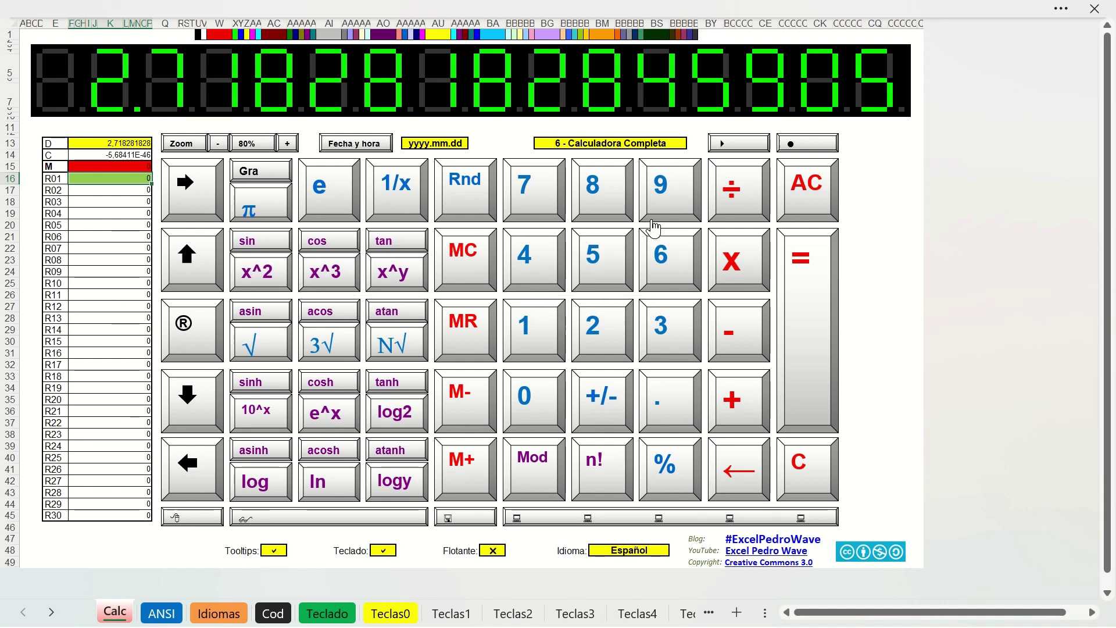
# Clear the display, enter 456 and store it in register R01.
pyautogui.click(798, 199)
pyautogui.click(553, 262)
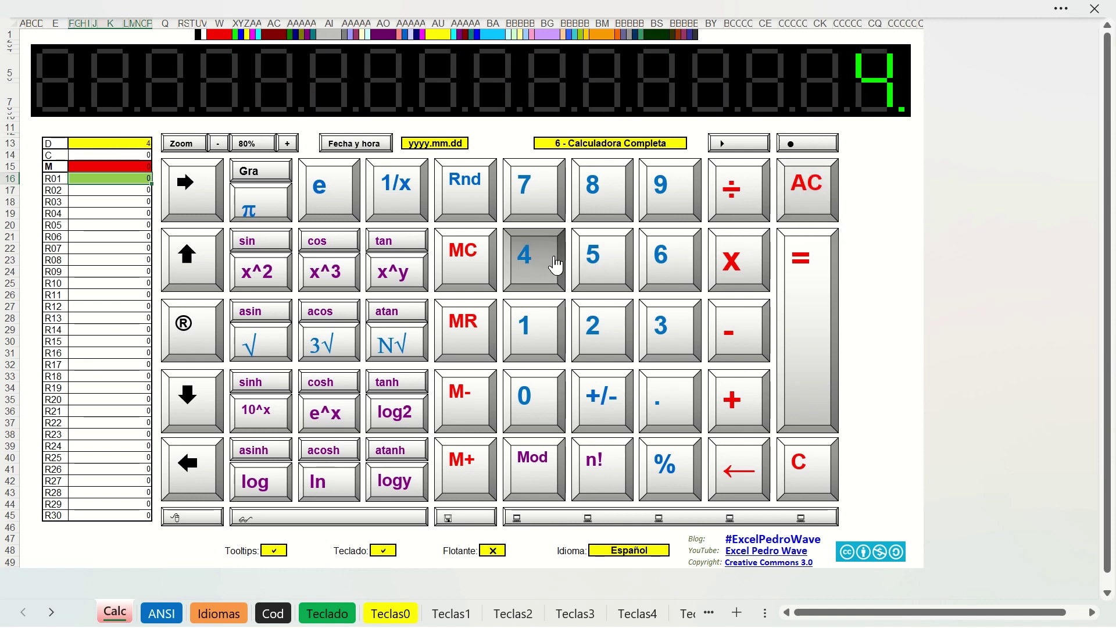
pyautogui.click(583, 257)
pyautogui.click(649, 261)
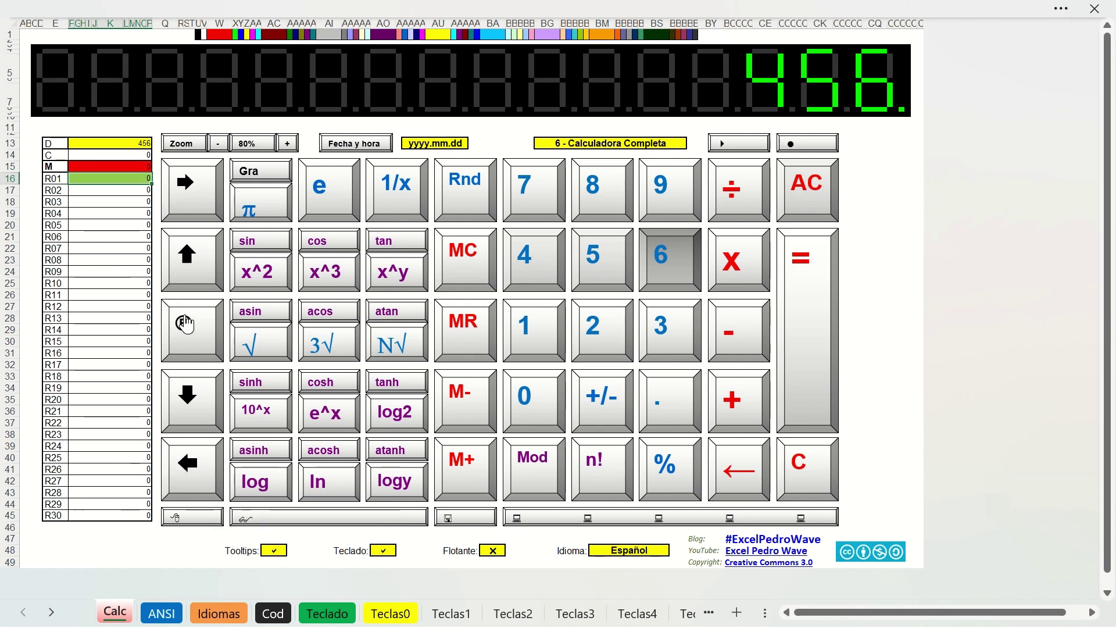
pyautogui.click(188, 464)
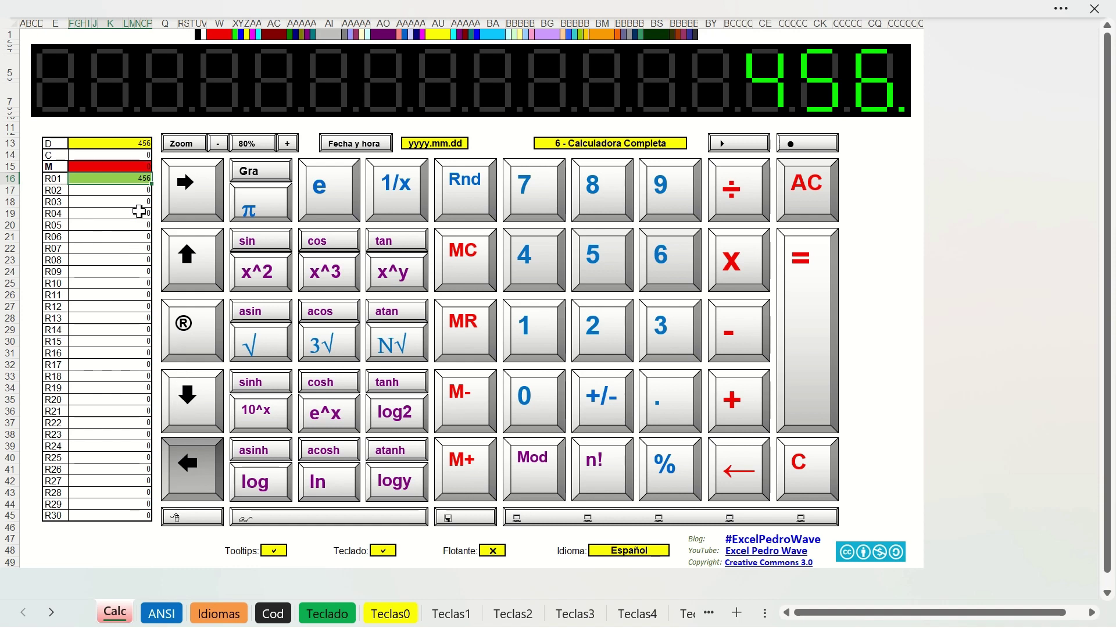
# Move down to register R05 and store 456 there too.
pyautogui.click(199, 399)
pyautogui.click(200, 406)
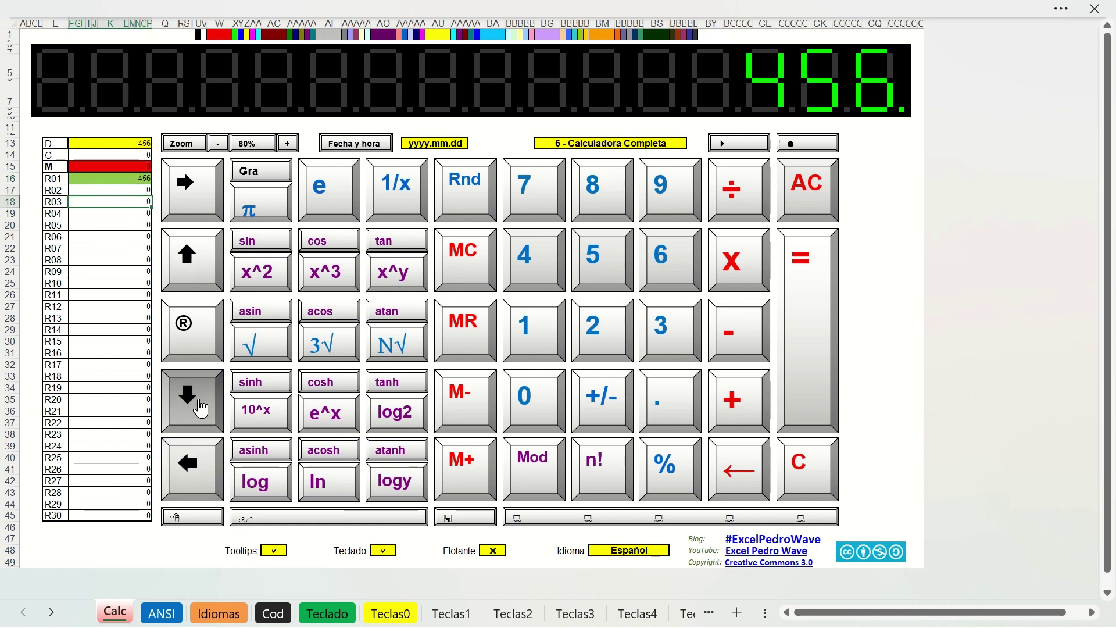
pyautogui.click(200, 407)
pyautogui.click(198, 399)
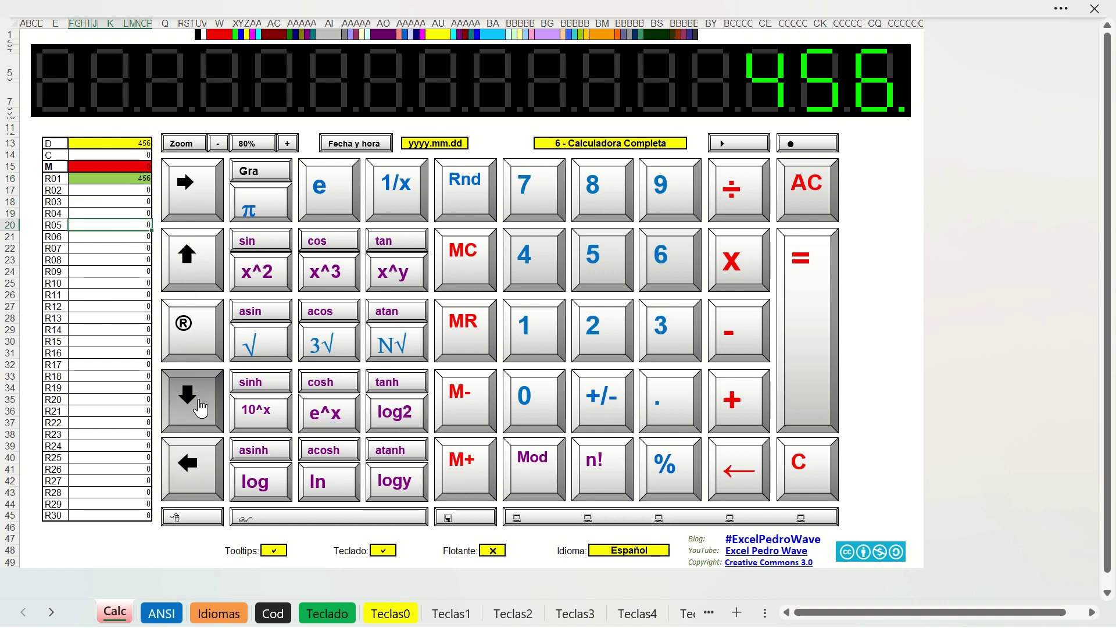
pyautogui.click(200, 459)
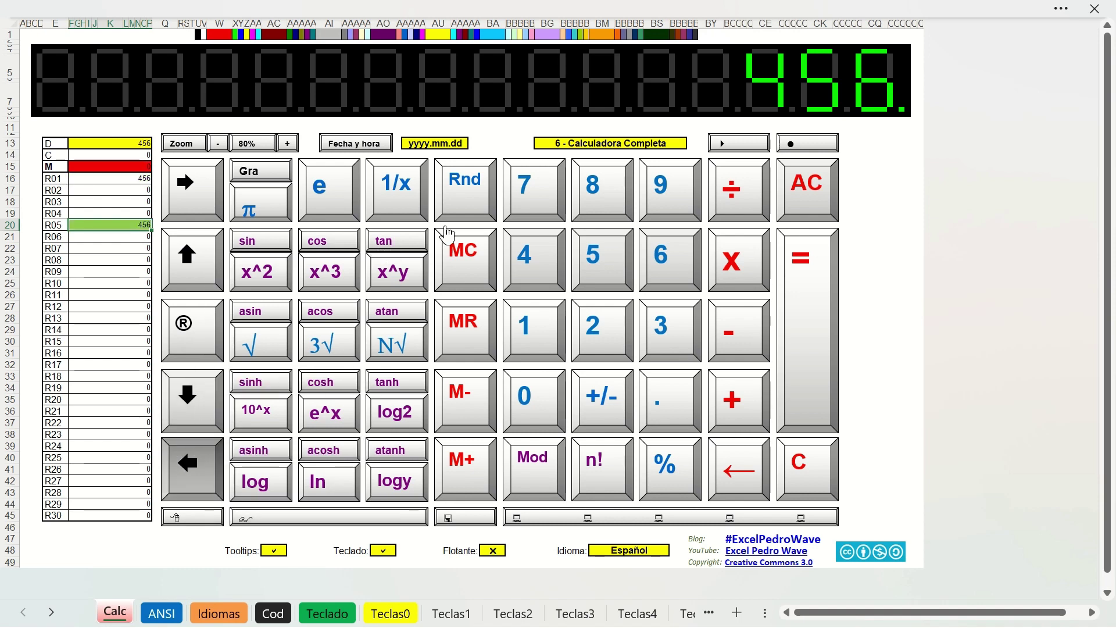
# Clear the display and recall 456 from register R01.
pyautogui.click(790, 191)
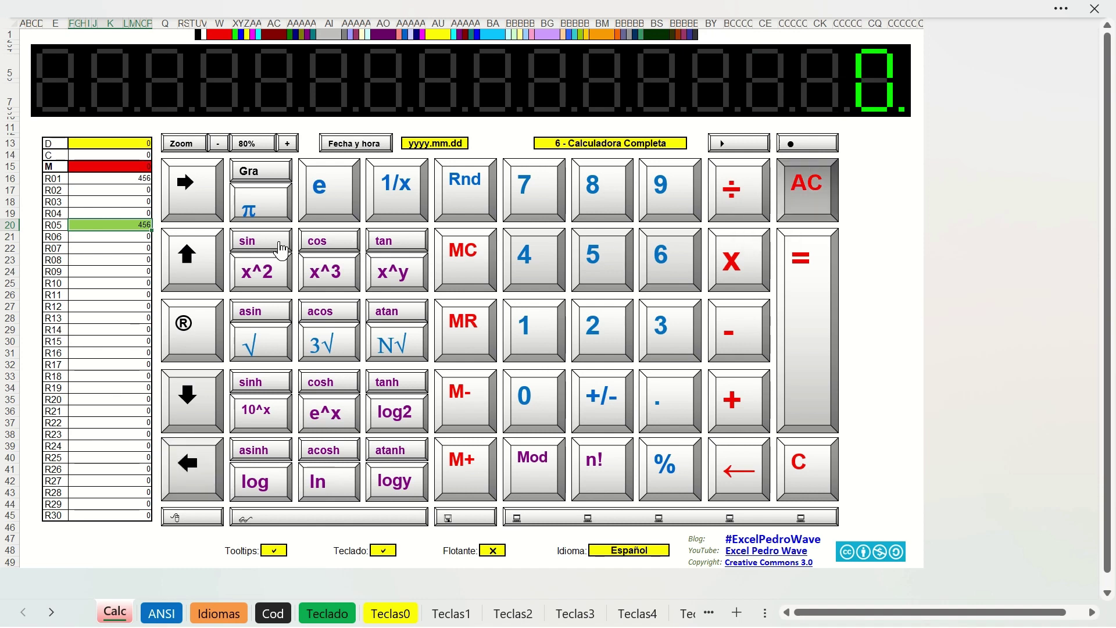
pyautogui.click(200, 335)
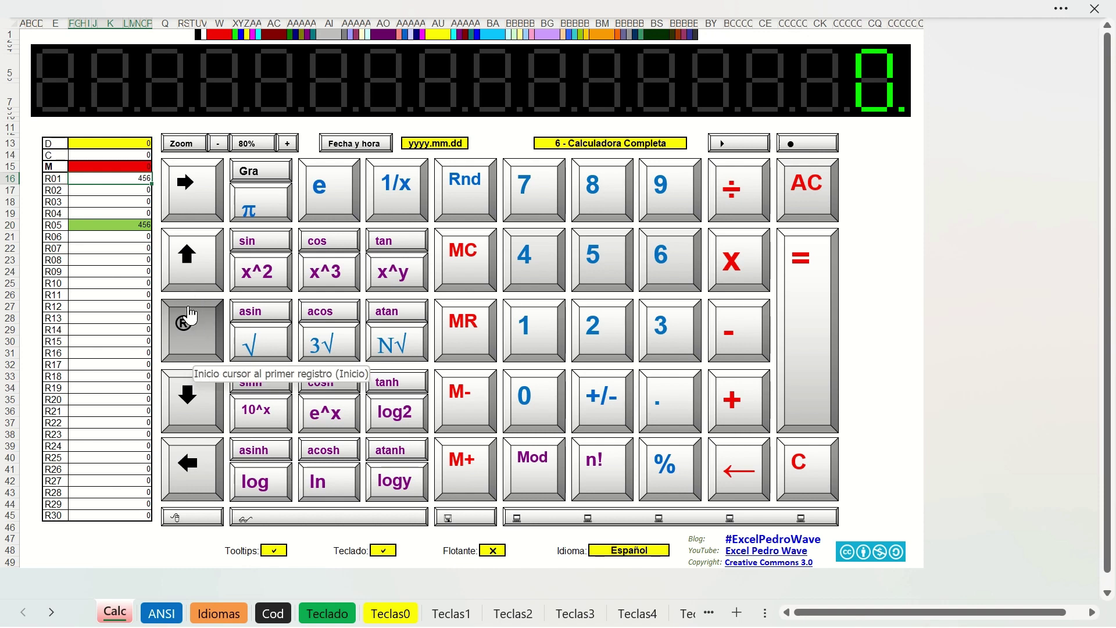
pyautogui.click(201, 200)
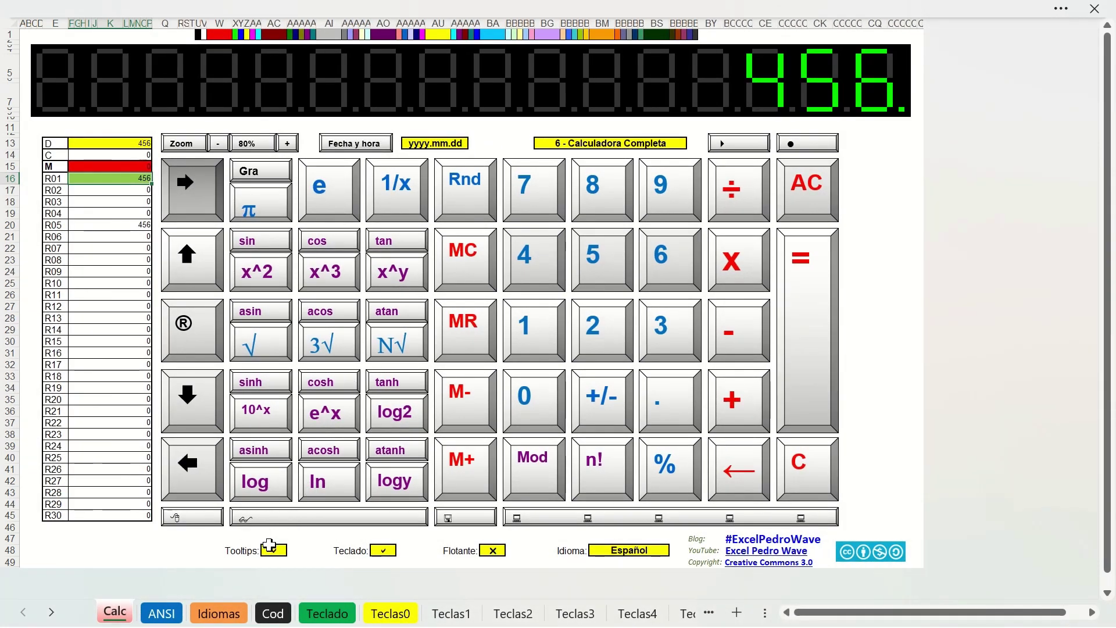
# Raise 10 to 456 for an -E- overflow, clear it, then compute 10^5 = 100000.
pyautogui.click(272, 550)
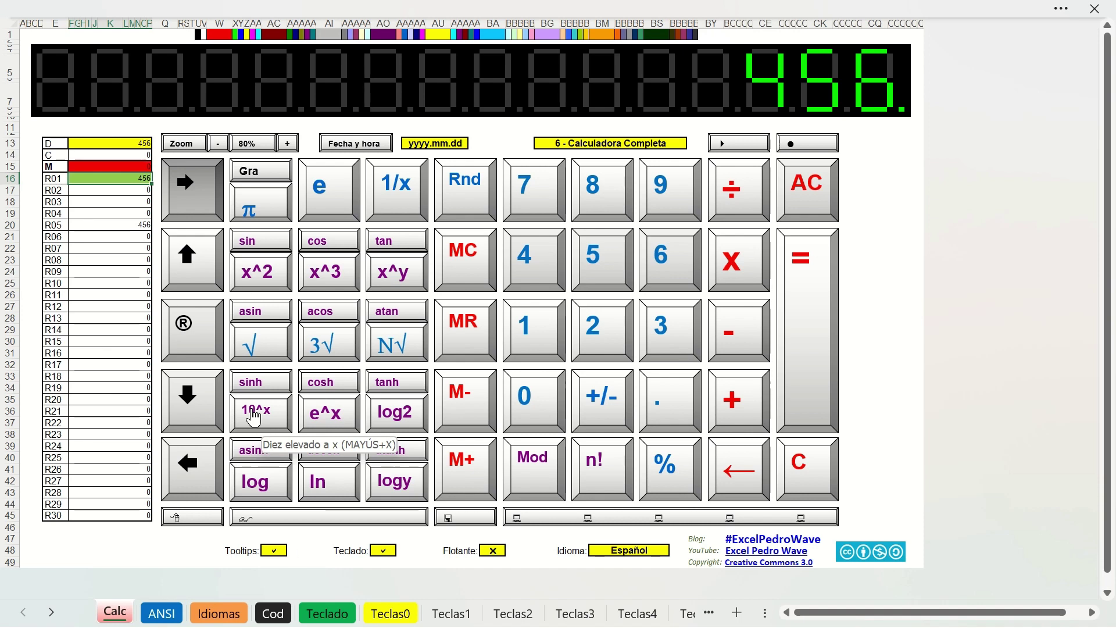
pyautogui.click(279, 428)
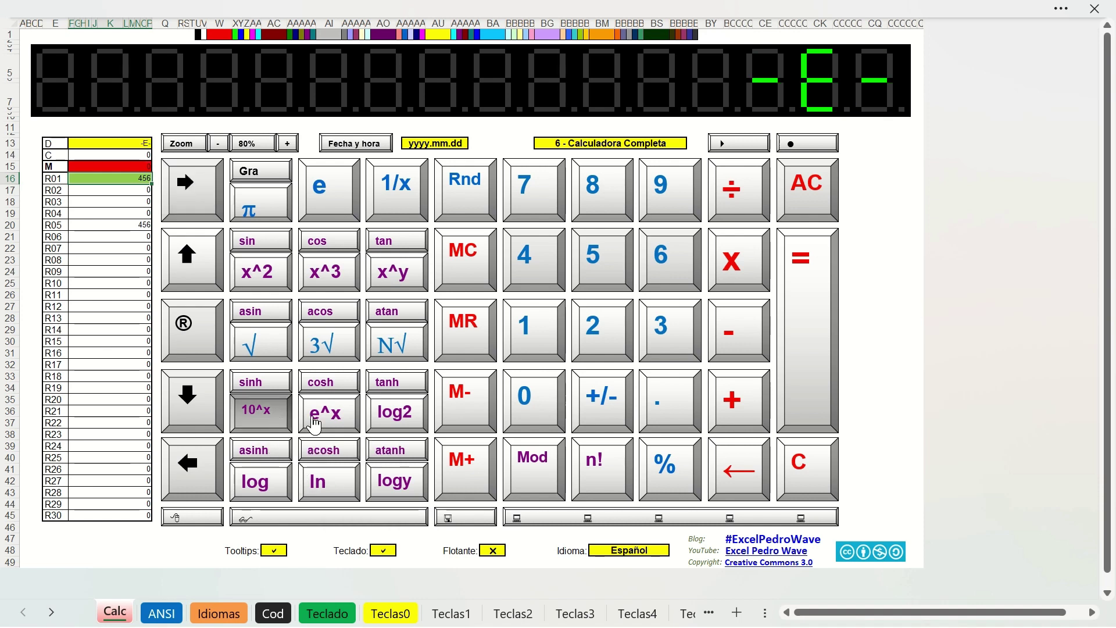
pyautogui.click(804, 212)
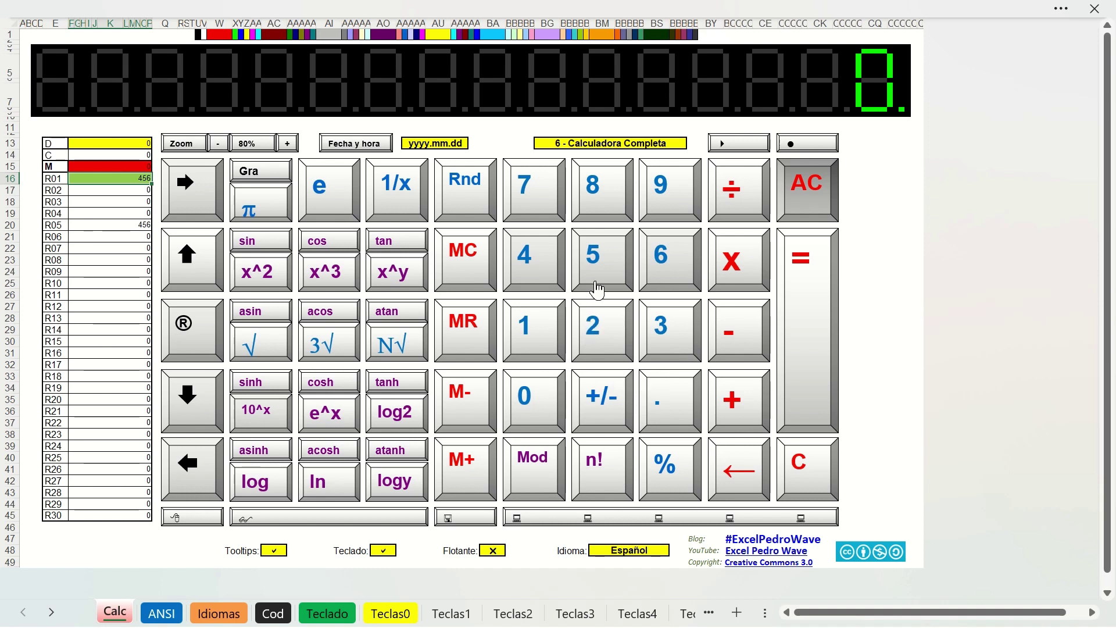
pyautogui.click(598, 270)
pyautogui.click(267, 419)
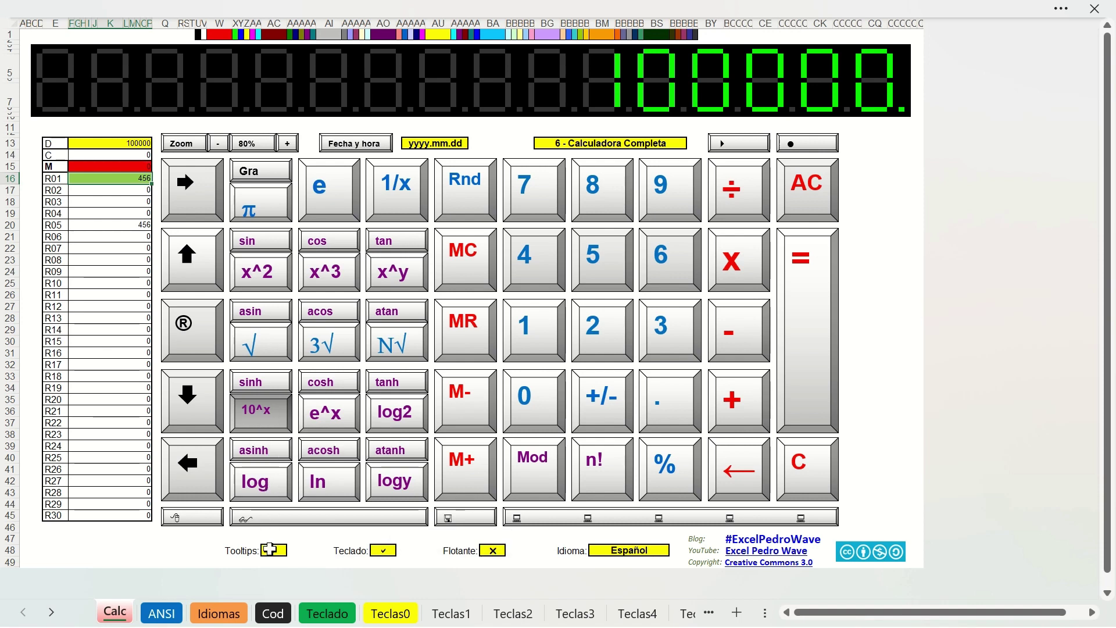
# Toggle tooltips off and back on, then apply 10^x to 100000 with Shift+X, overflowing to -E-.
pyautogui.click(271, 548)
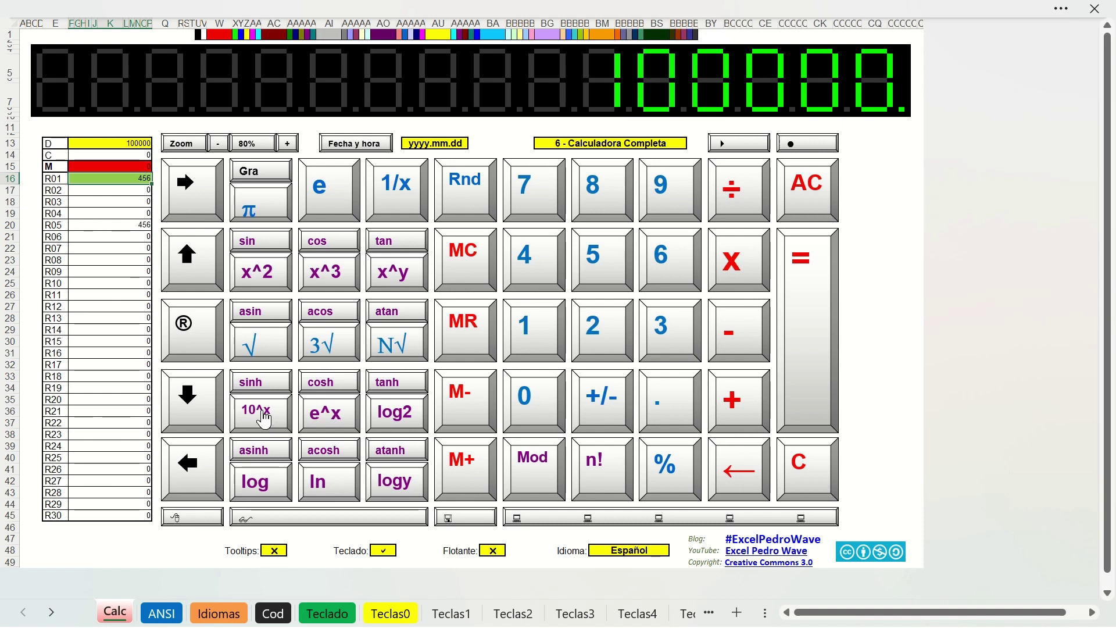
pyautogui.click(271, 549)
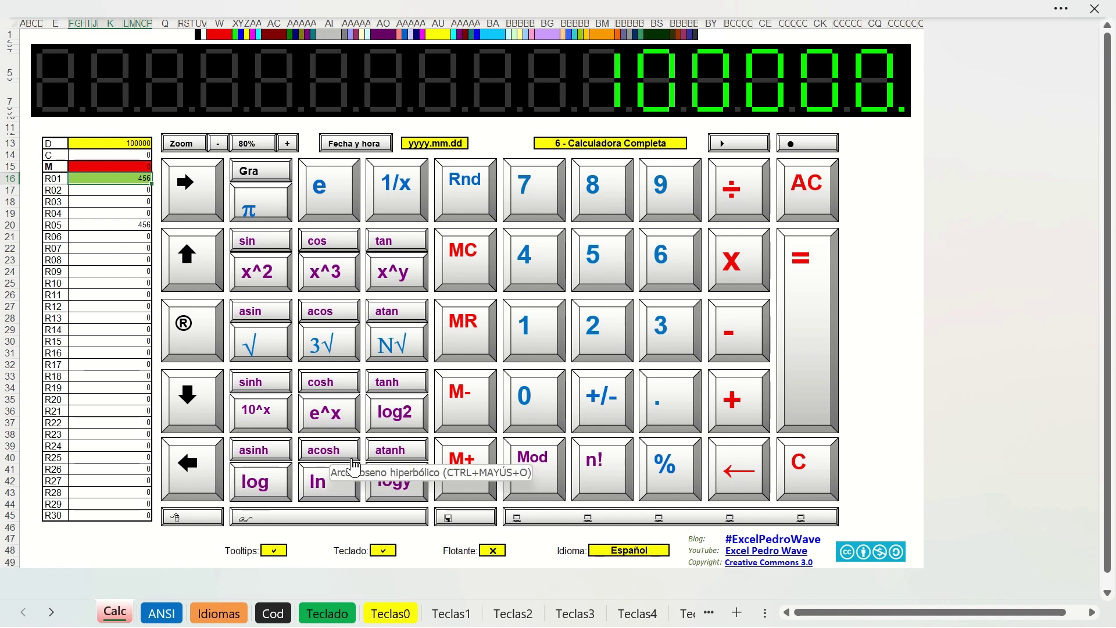
pyautogui.hotkey('shift', 'x')
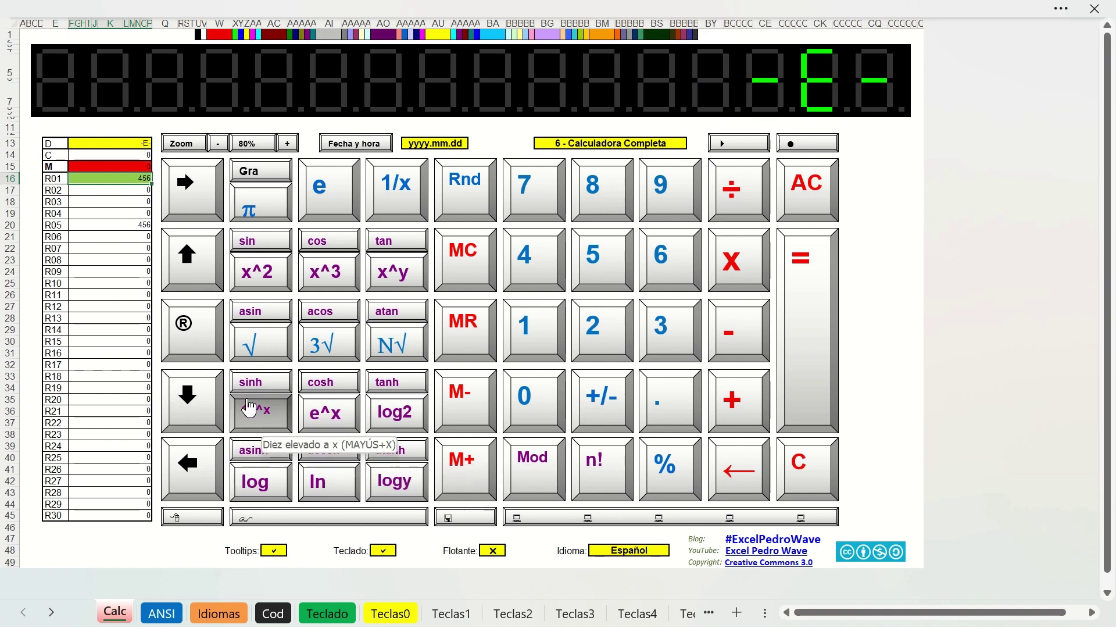
# Clear the -E- error and compute 10^5 again via the keyboard, showing 100000.
pyautogui.click(791, 207)
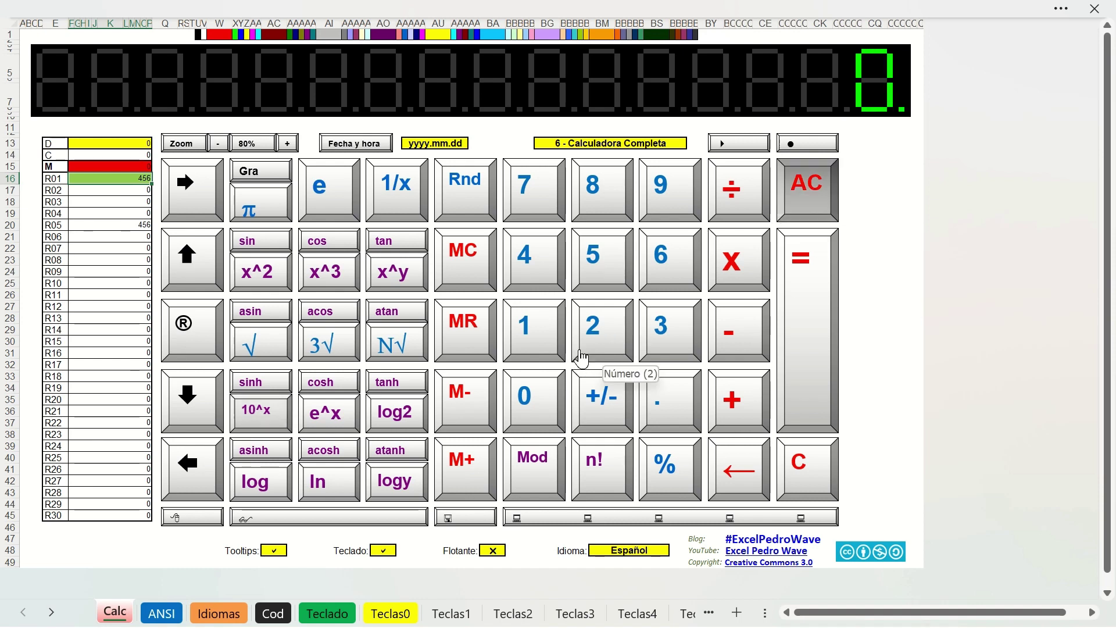
pyautogui.click(596, 274)
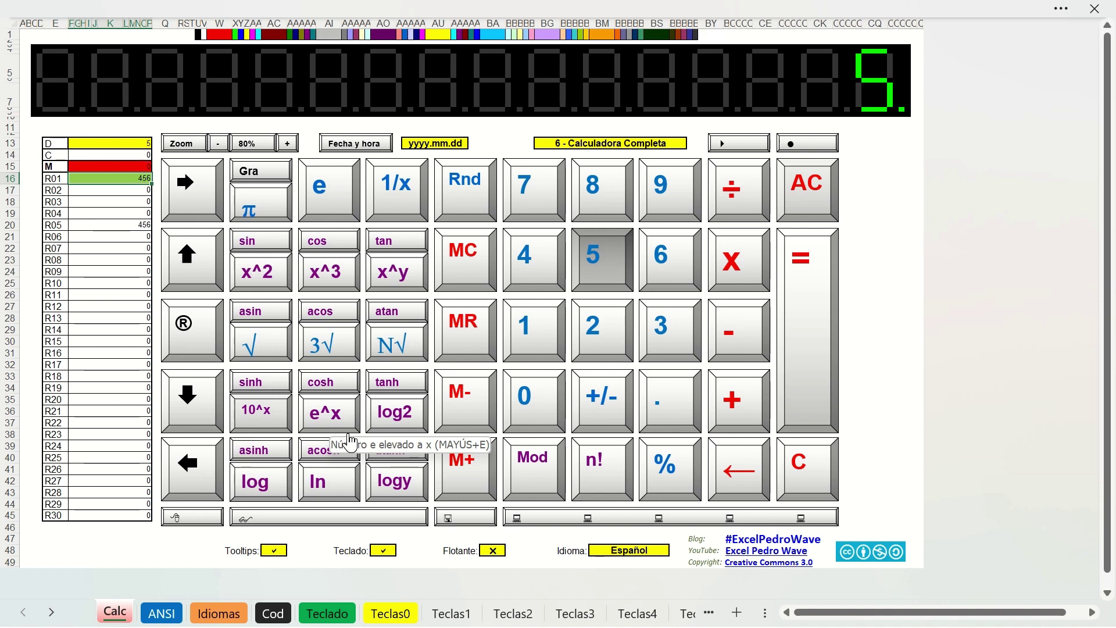
pyautogui.hotkey('shift', 'd')
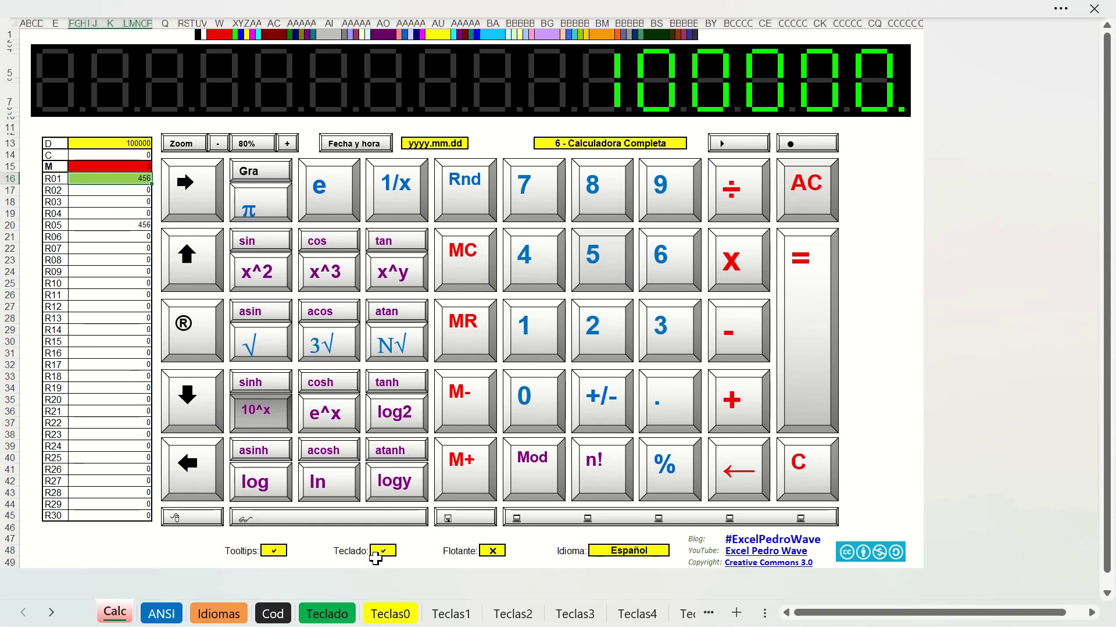
# Toggle Teclado off and on around M+ to R01, trigger -E- again, and enable Flotante.
pyautogui.click(383, 552)
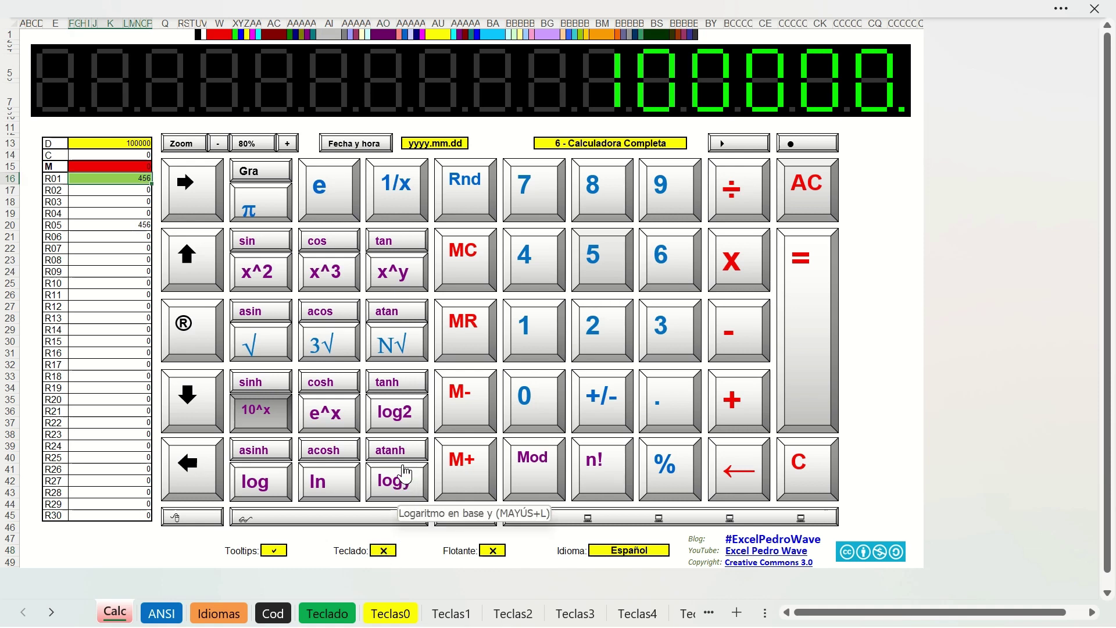
pyautogui.click(459, 453)
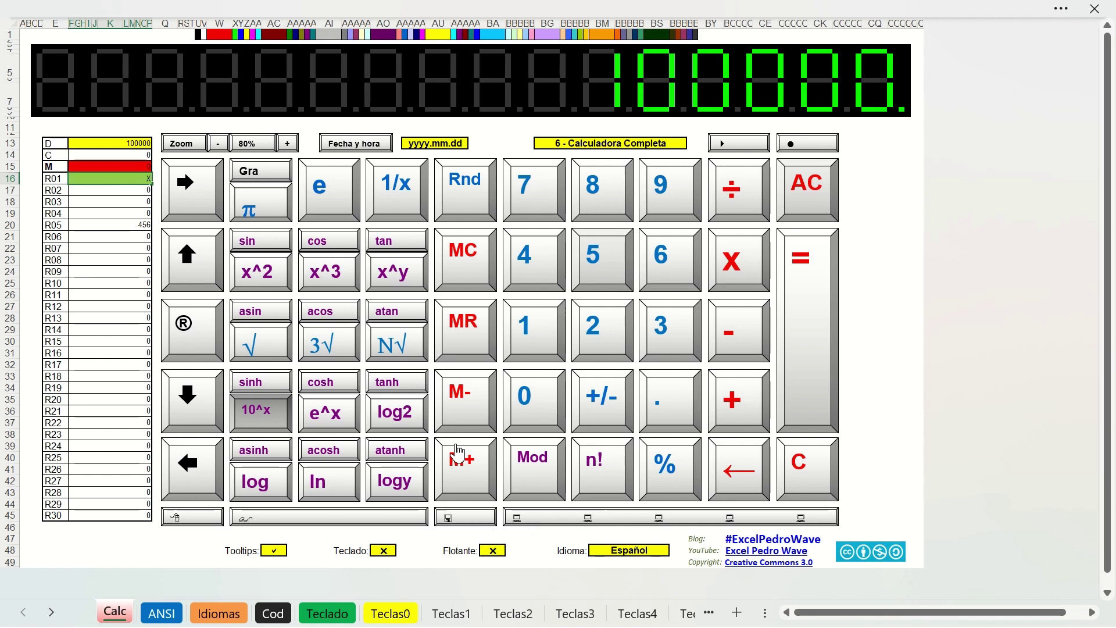
pyautogui.click(379, 550)
pyautogui.press('!')
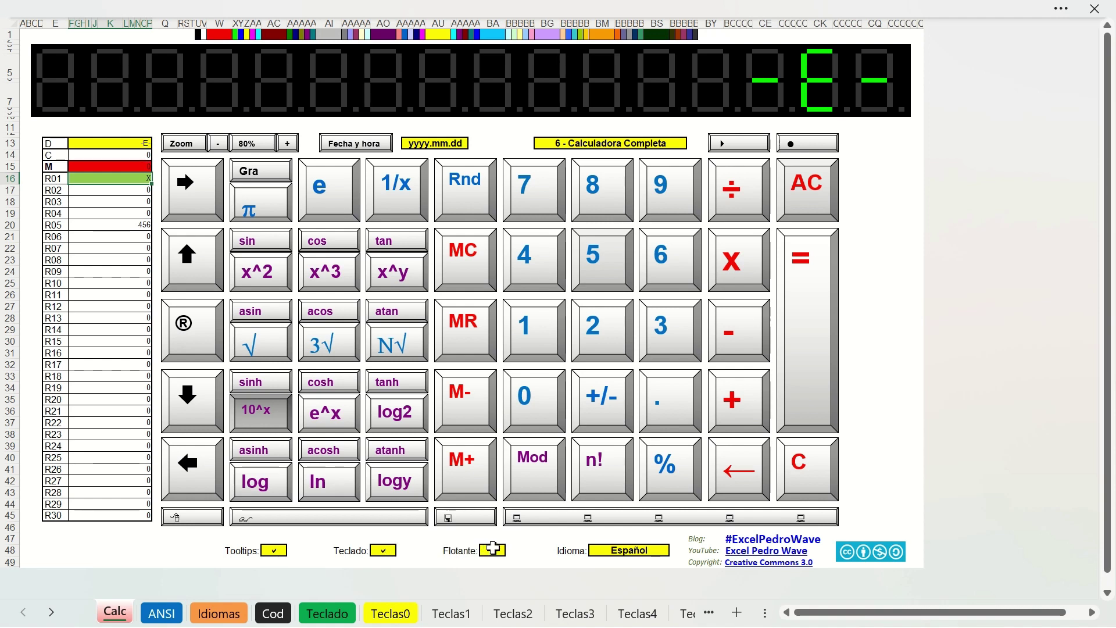
pyautogui.click(497, 548)
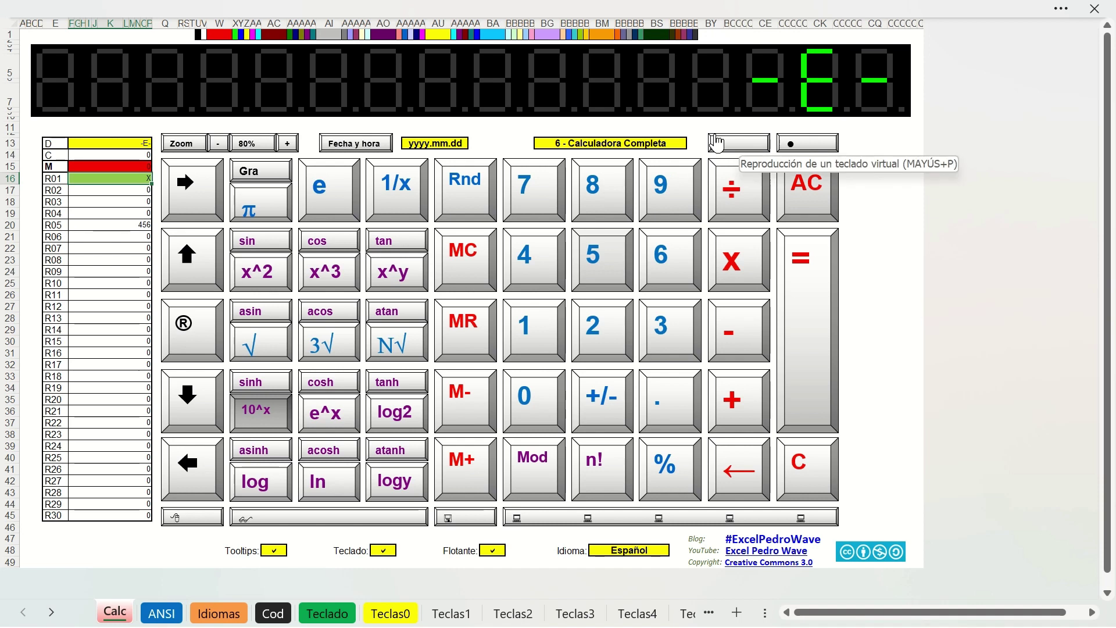
# Switch the calculator to the '8 - Calculadora básica' layout.
pyautogui.click(679, 145)
pyautogui.click(693, 145)
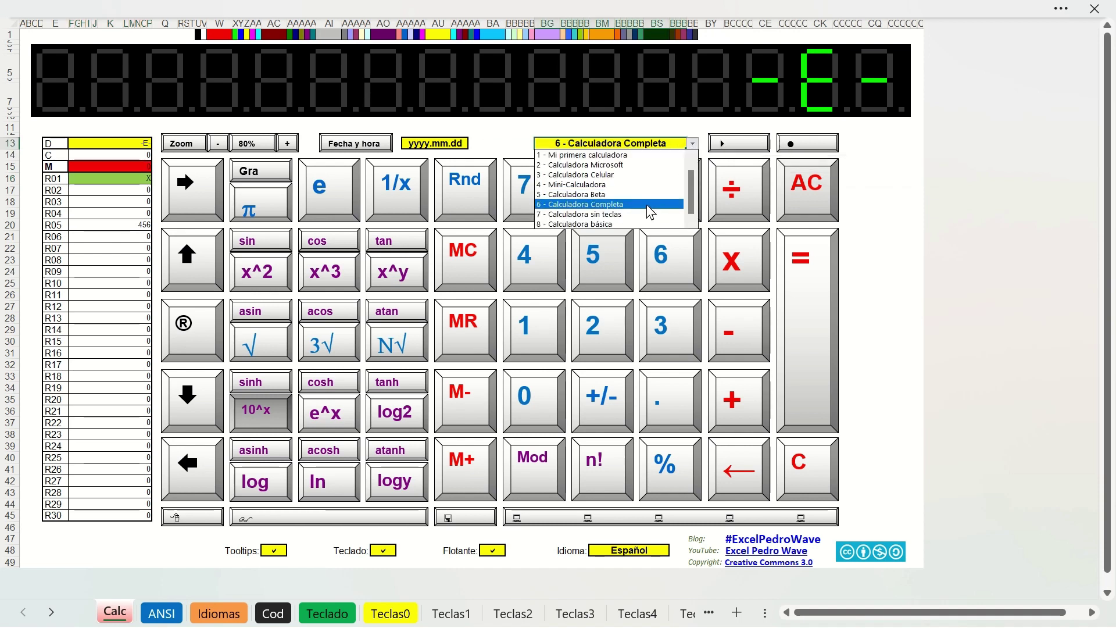
pyautogui.click(632, 224)
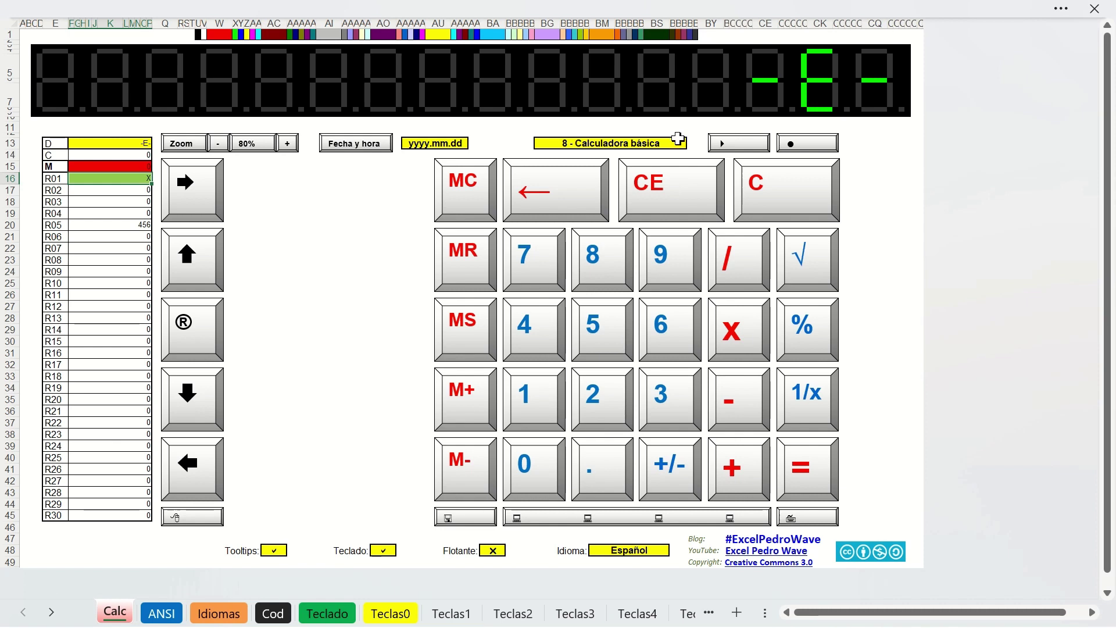
# Switch the calculator to the '3 - Calculadora Celular' phone layout.
pyautogui.click(678, 139)
pyautogui.click(694, 144)
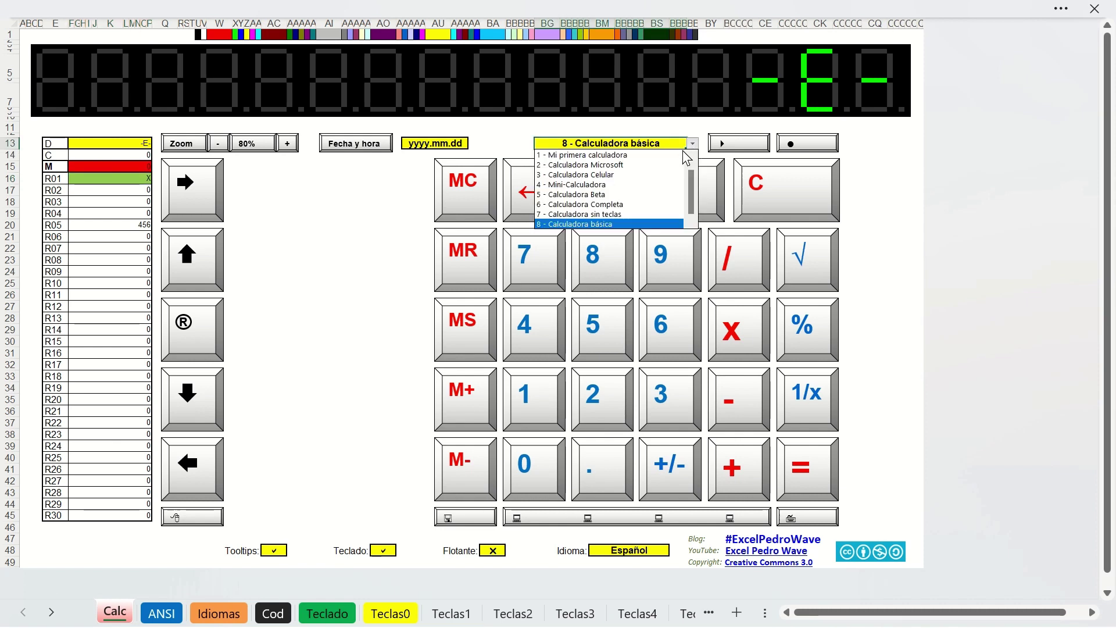
pyautogui.click(635, 176)
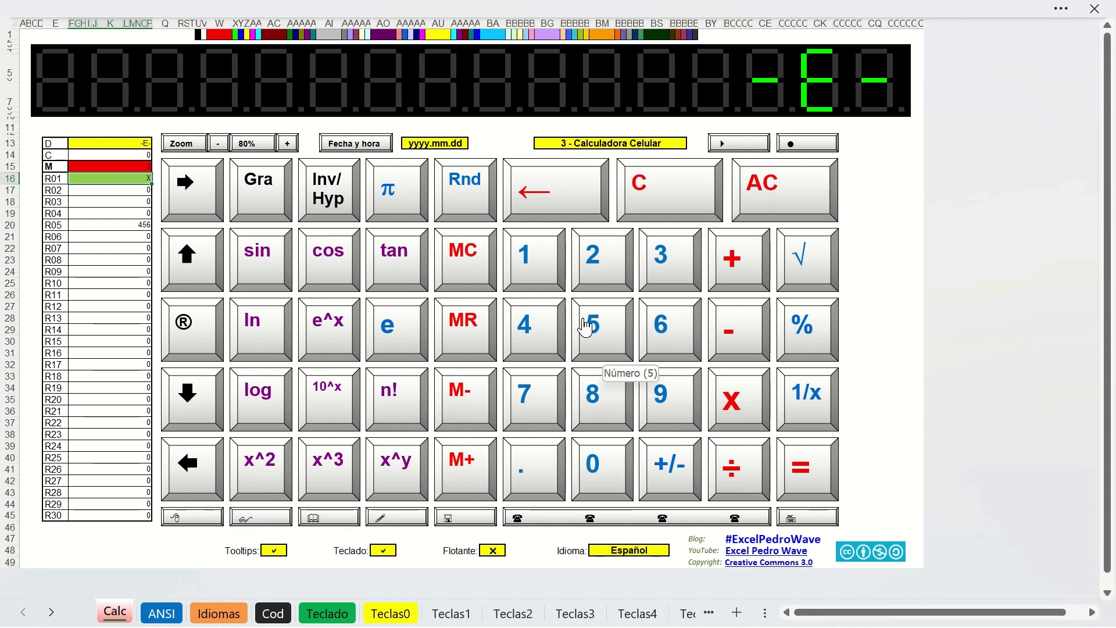
# Set the calculator's Idioma (language) to English.
pyautogui.click(634, 545)
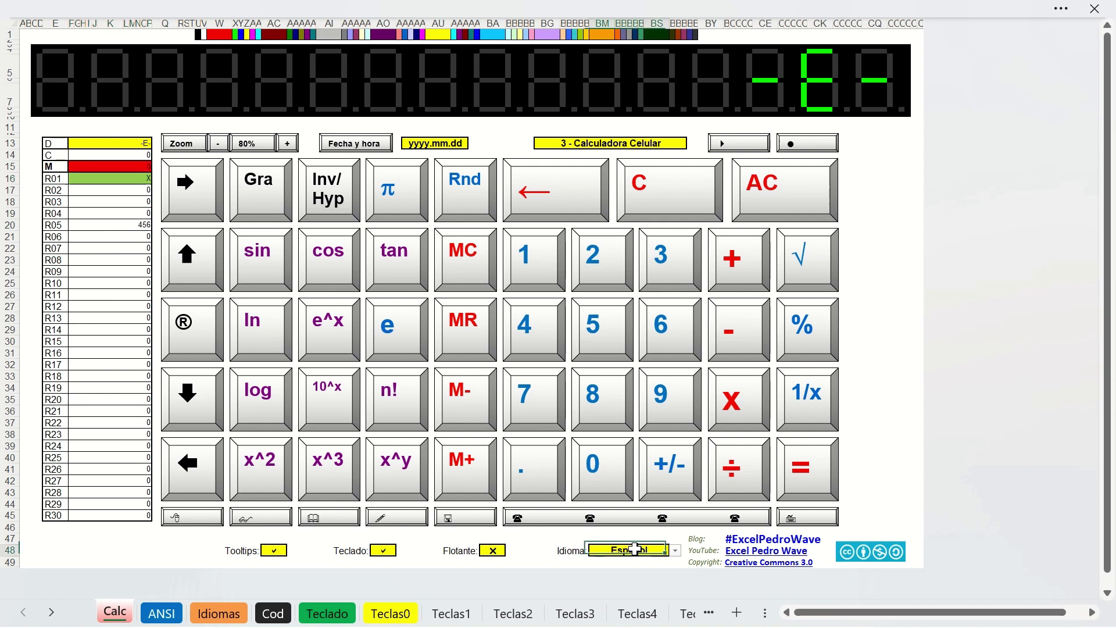
pyautogui.click(676, 551)
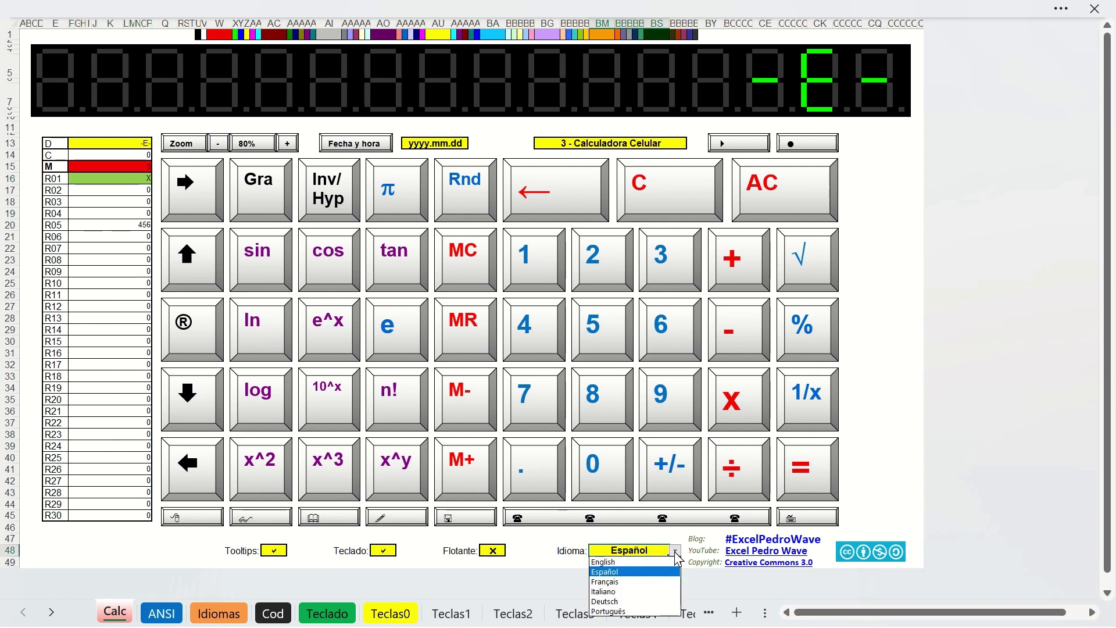
pyautogui.click(622, 572)
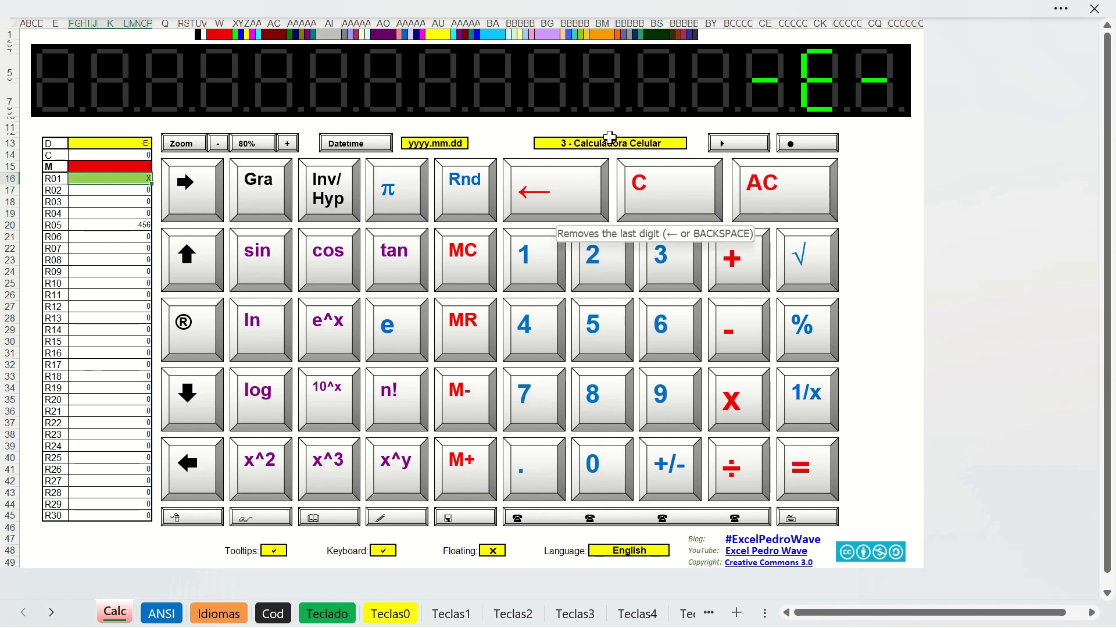
# Reselect the '3 - Phone calculator' layout from the now-English layout list.
pyautogui.click(677, 138)
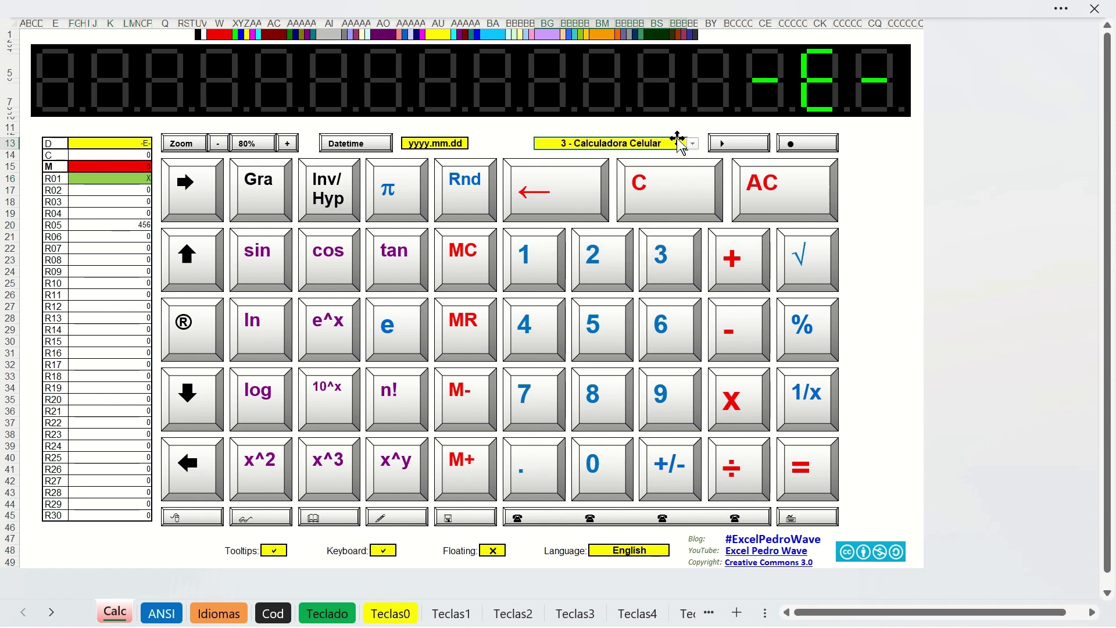
pyautogui.click(692, 144)
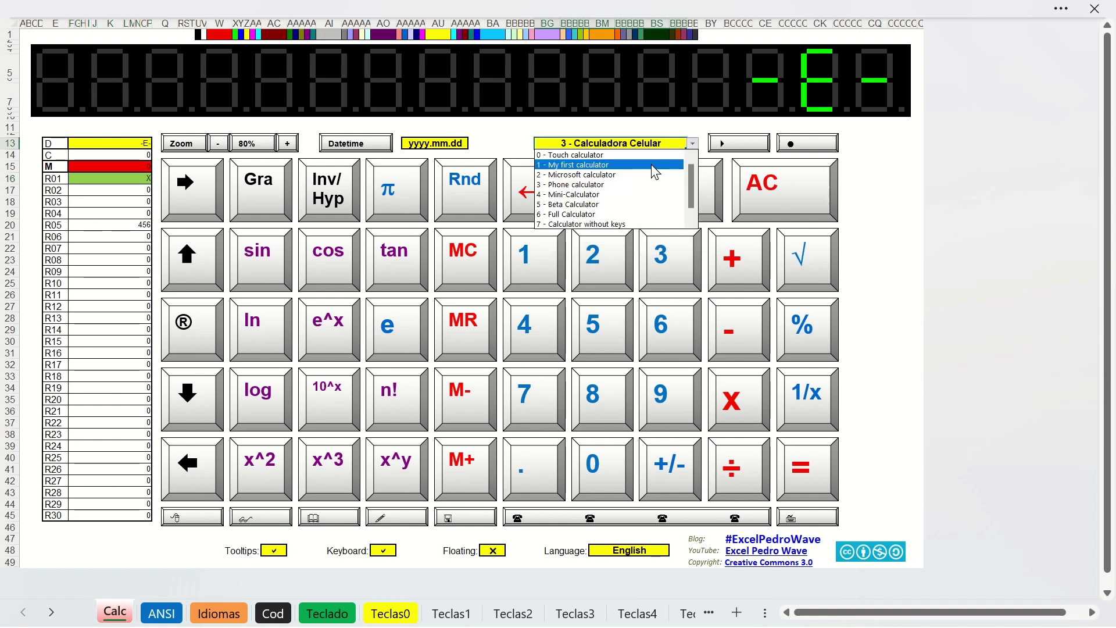
pyautogui.click(628, 185)
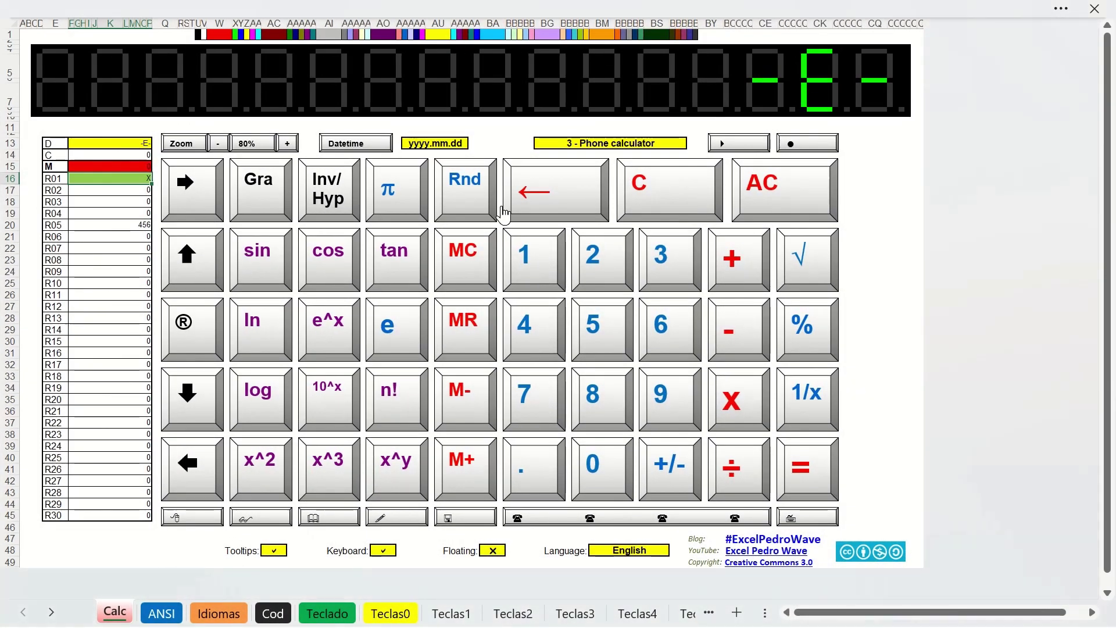
# Switch the calculator's date format to dd.mm.yyyy and refresh the display to 13.04.2023 13:02:09.
pyautogui.click(357, 145)
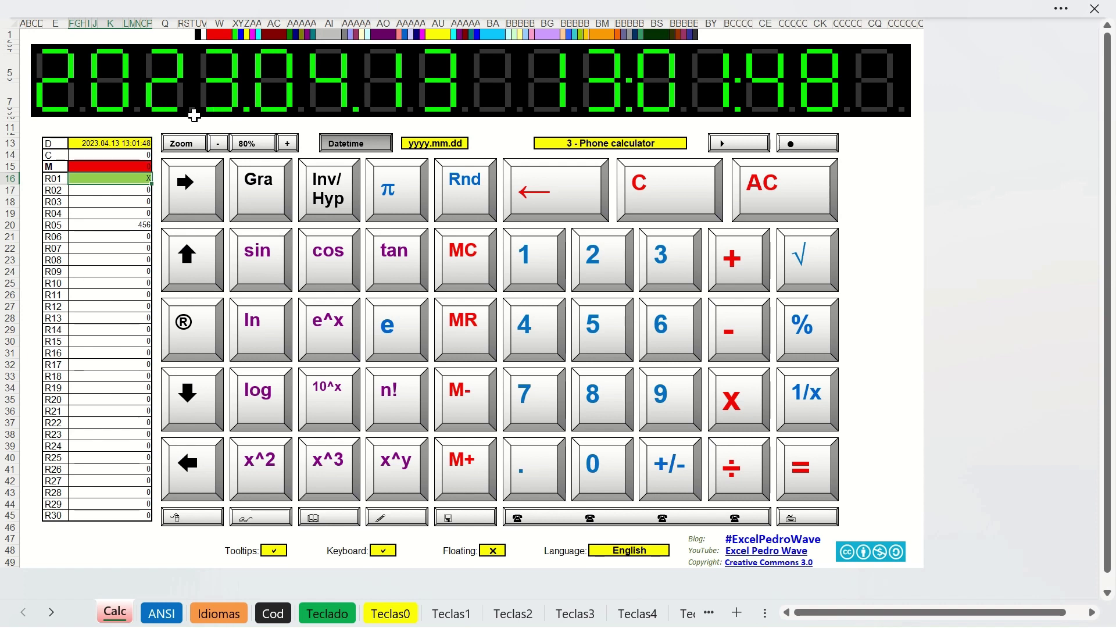
pyautogui.click(430, 143)
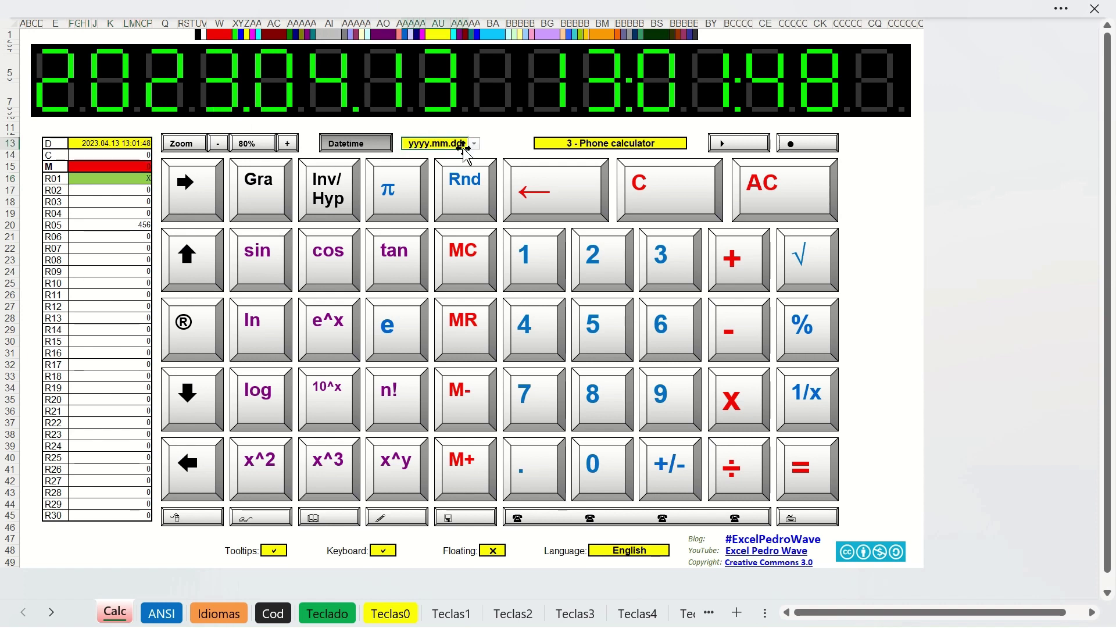
pyautogui.click(476, 145)
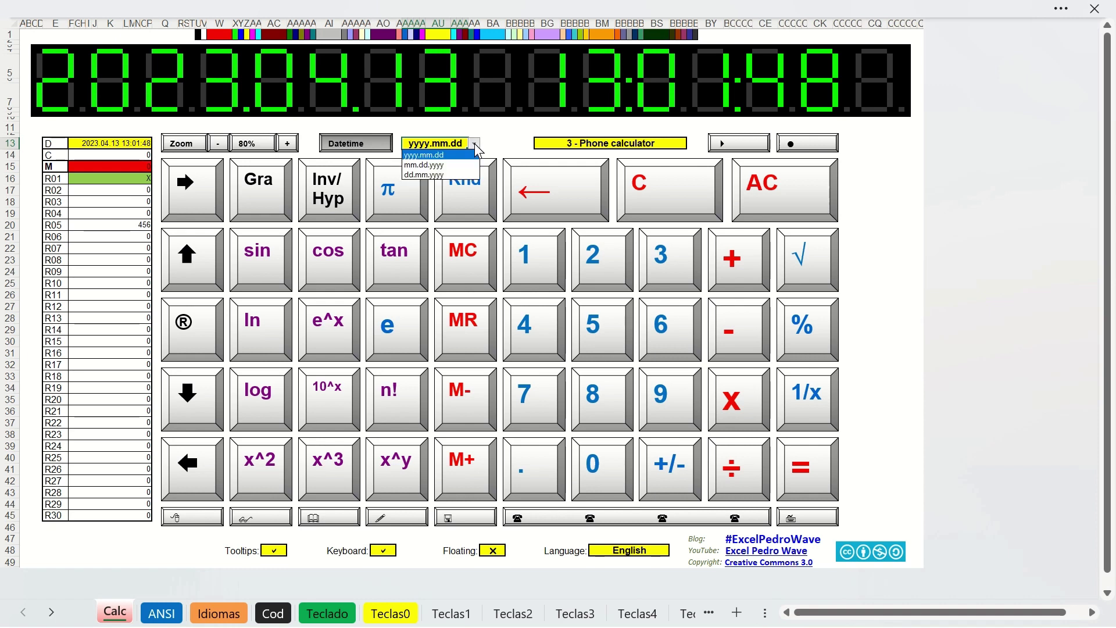
pyautogui.click(466, 175)
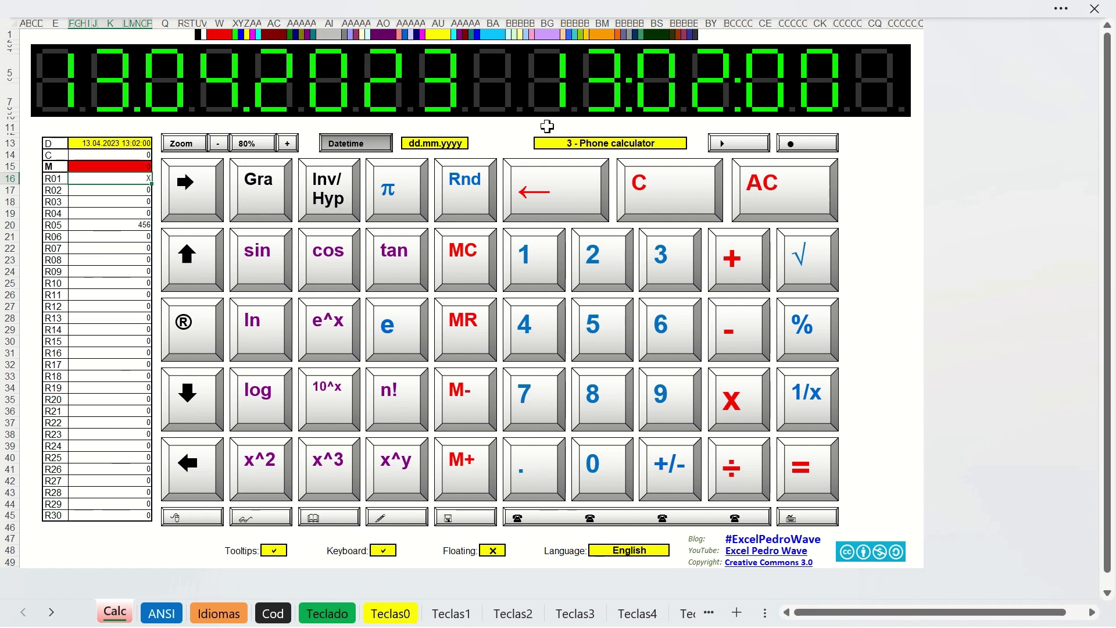
pyautogui.click(377, 147)
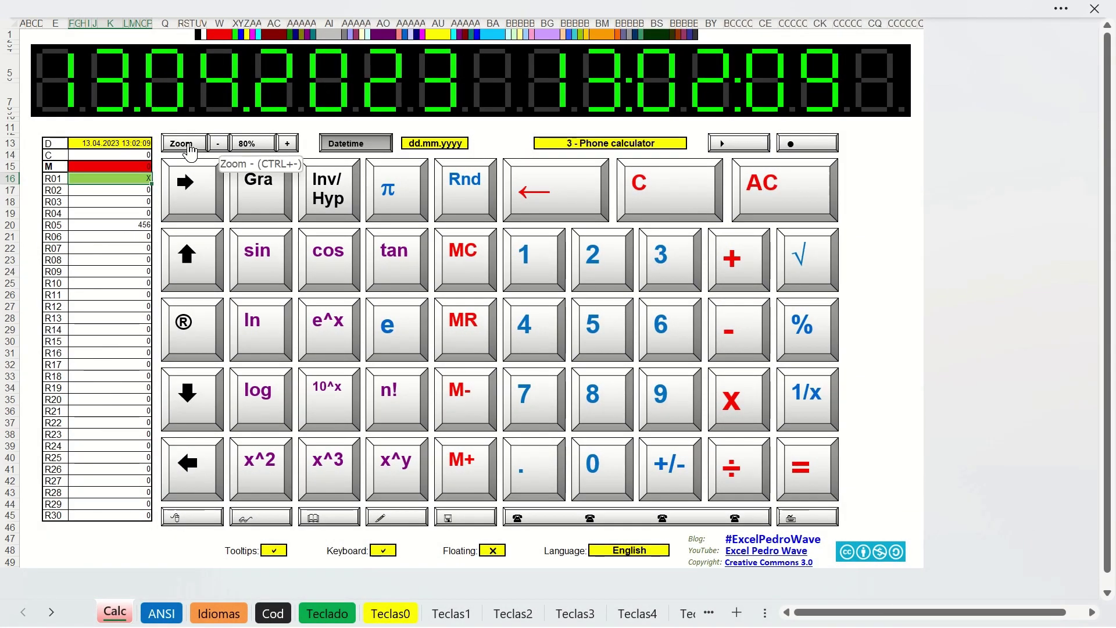
# Step the calculator zoom through 60%, 100%, 110% and 90%, finishing at 80%.
pyautogui.click(189, 146)
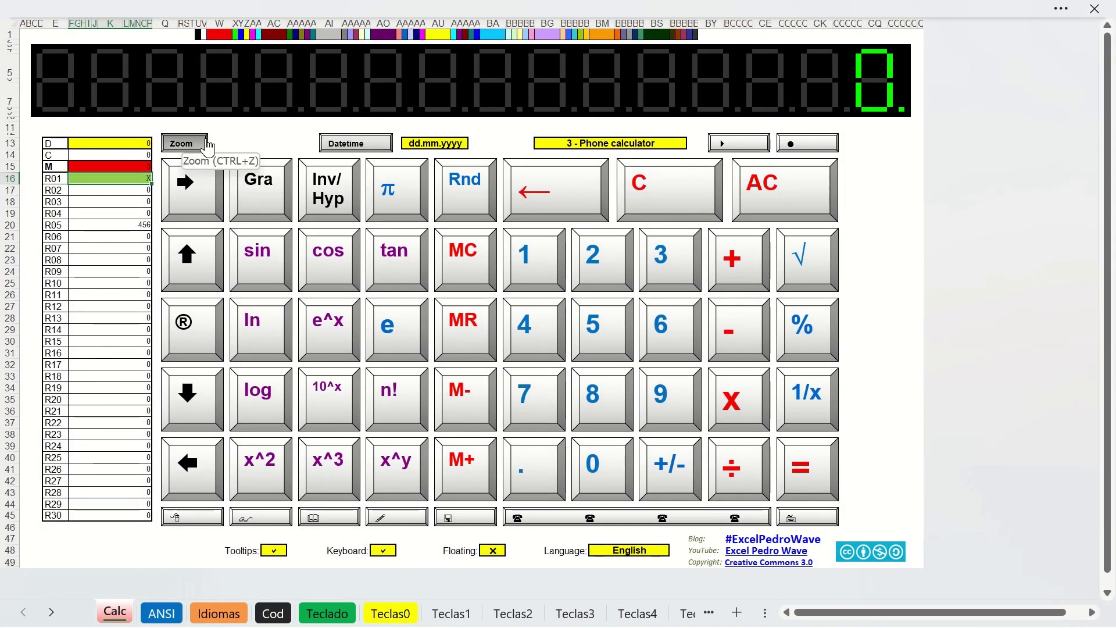
pyautogui.click(192, 147)
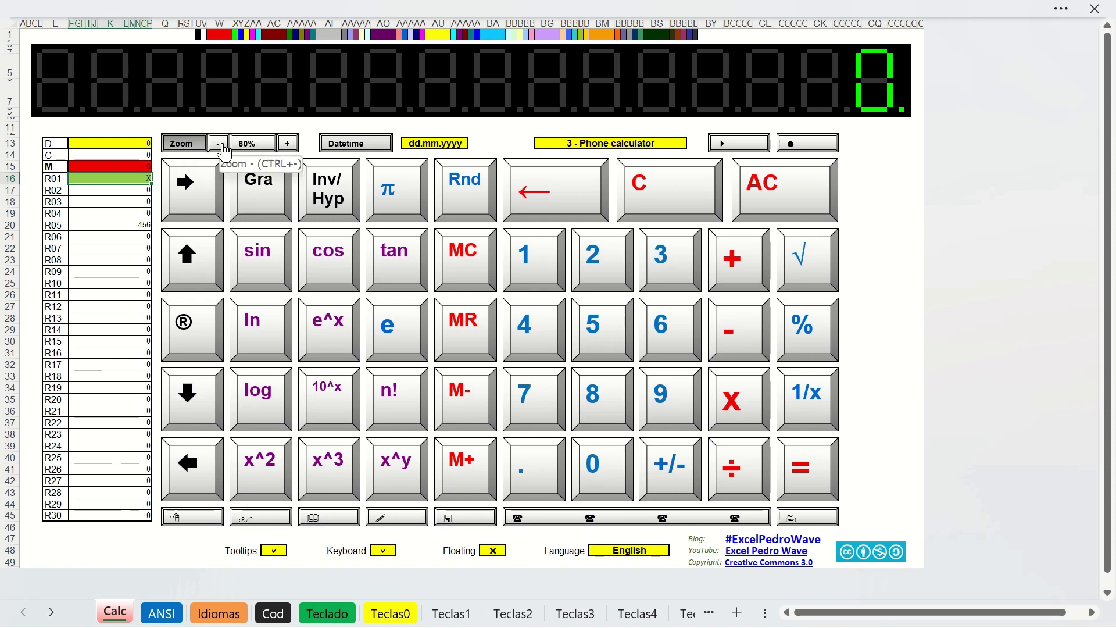
pyautogui.click(226, 152)
pyautogui.click(198, 124)
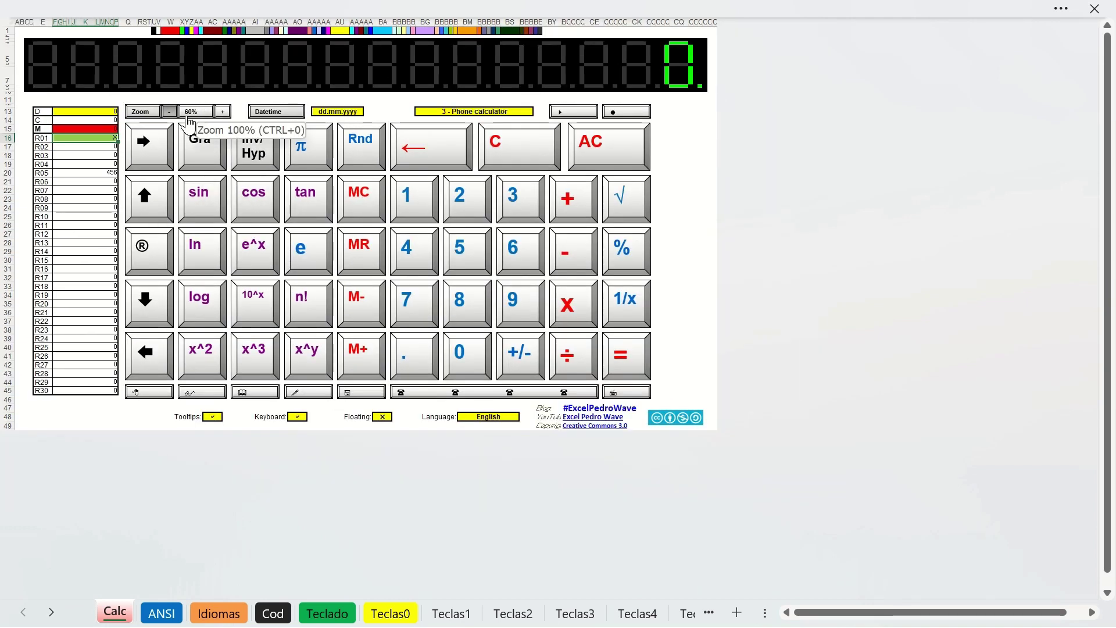
pyautogui.click(188, 116)
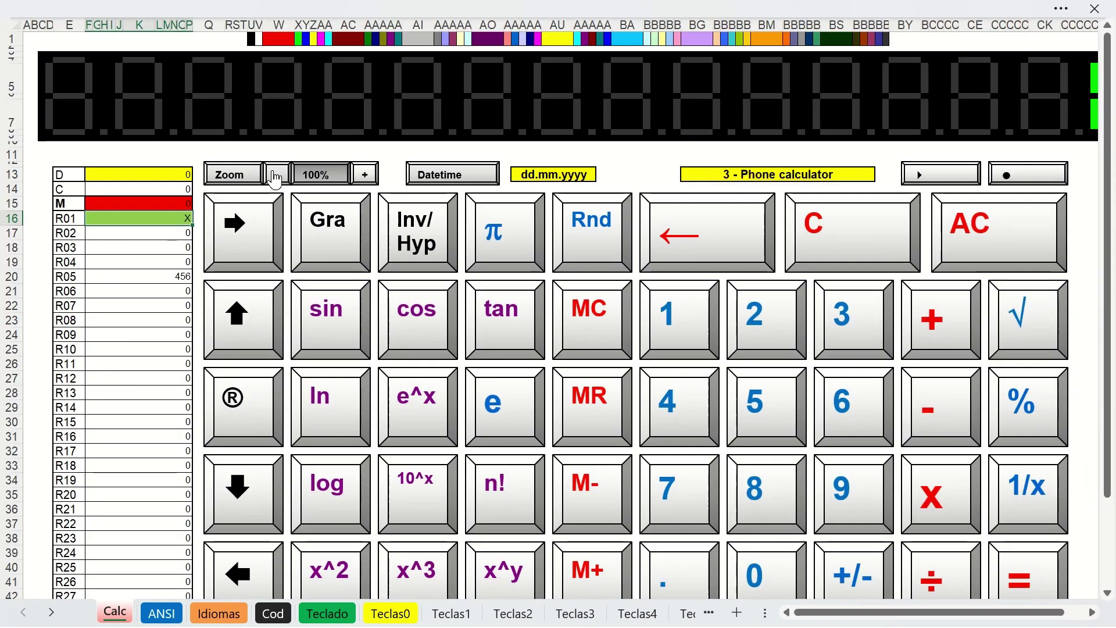
pyautogui.click(365, 174)
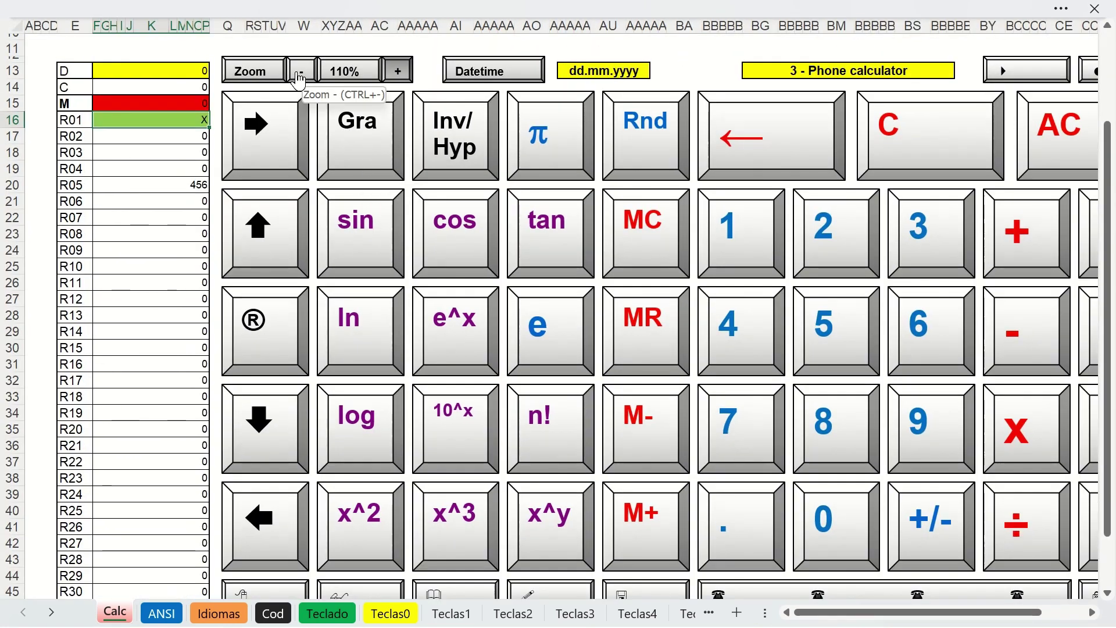
pyautogui.click(300, 81)
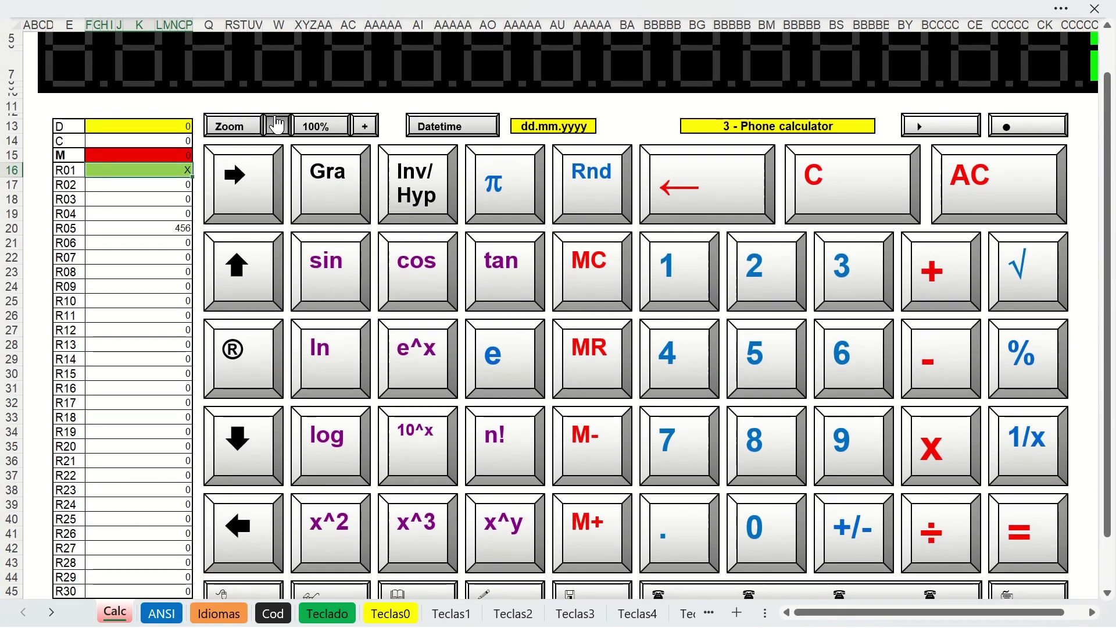
pyautogui.click(278, 124)
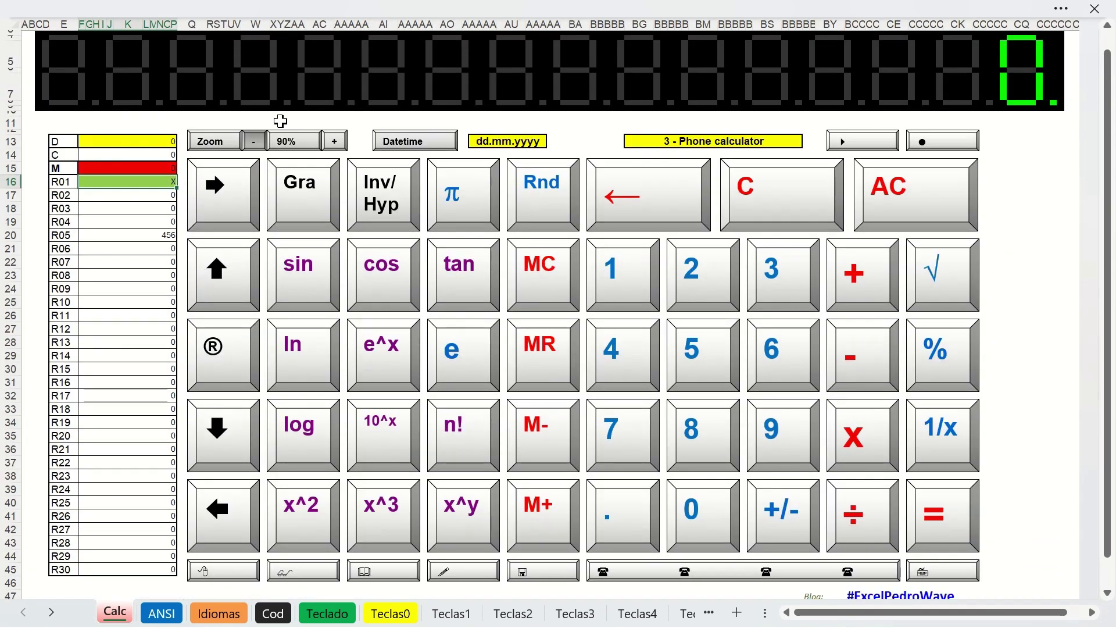
pyautogui.click(254, 143)
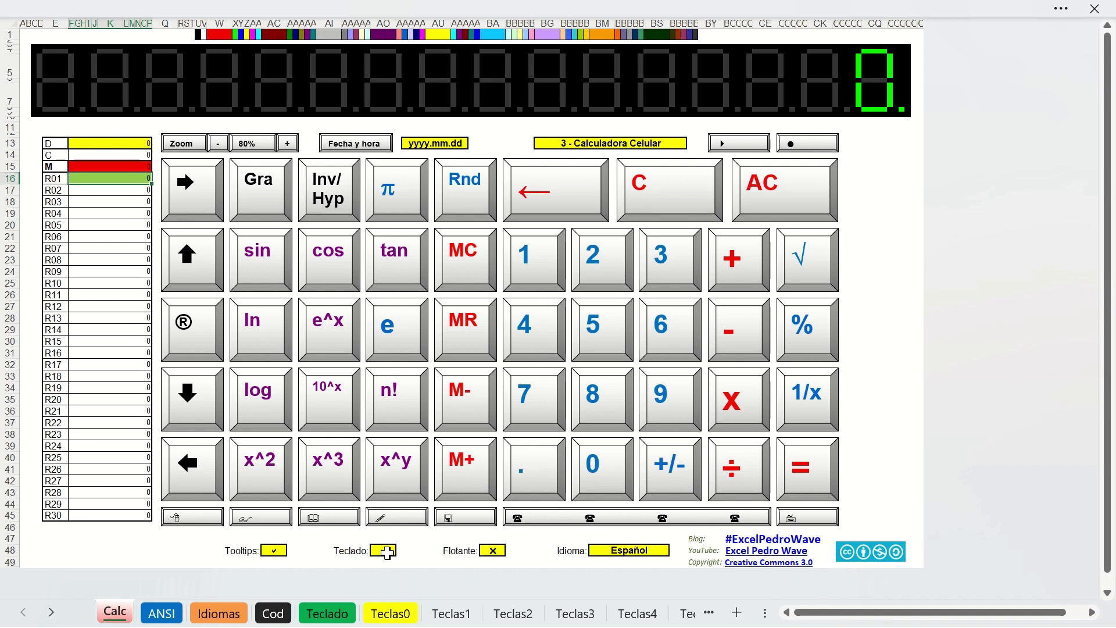
# Turn off the keyboard option and delete the π and e keys from the calculator.
pyautogui.click(386, 552)
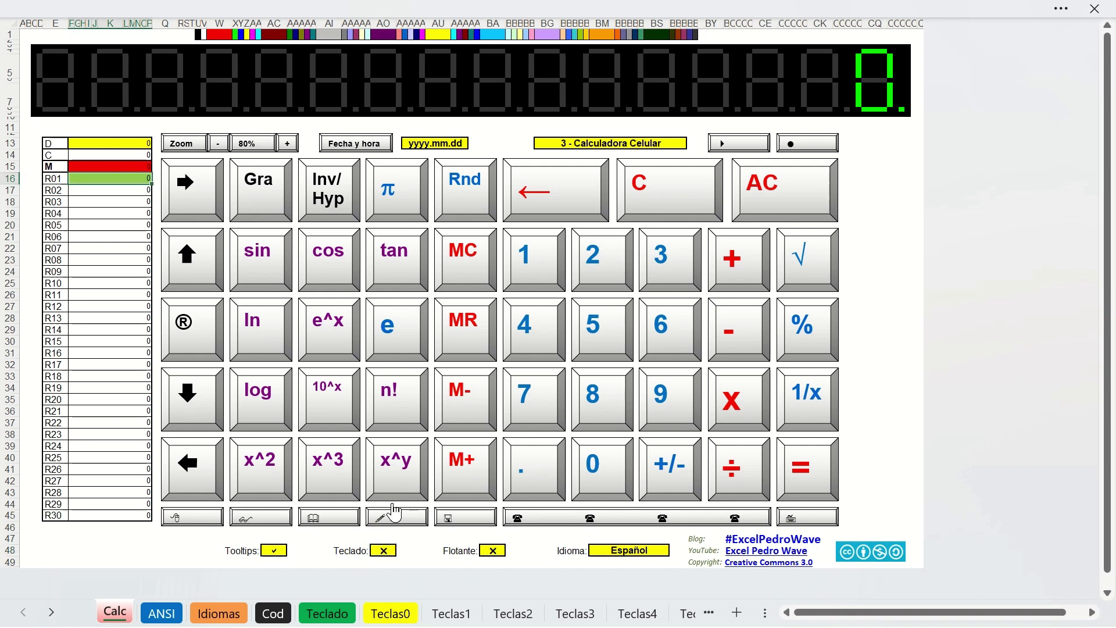
pyautogui.rightClick(394, 205)
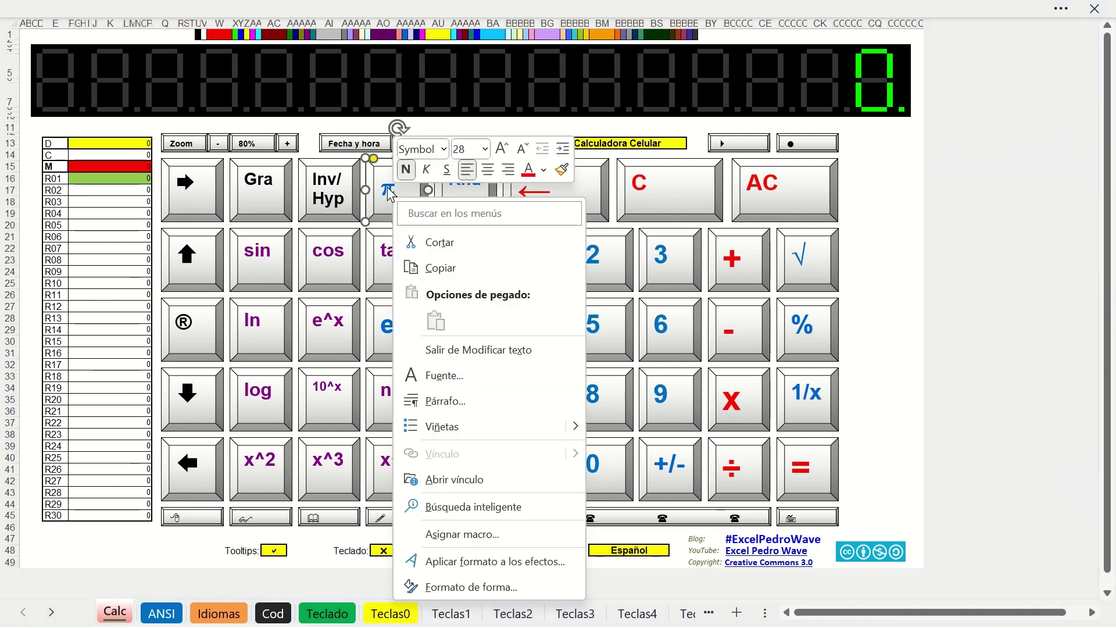
pyautogui.click(387, 186)
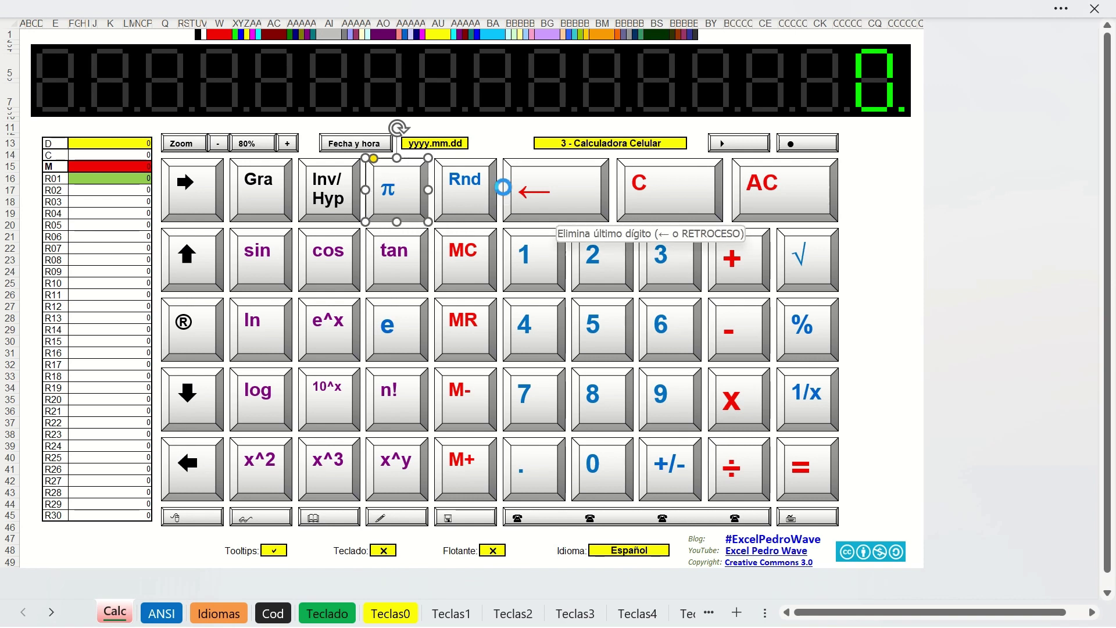
pyautogui.press('Delete')
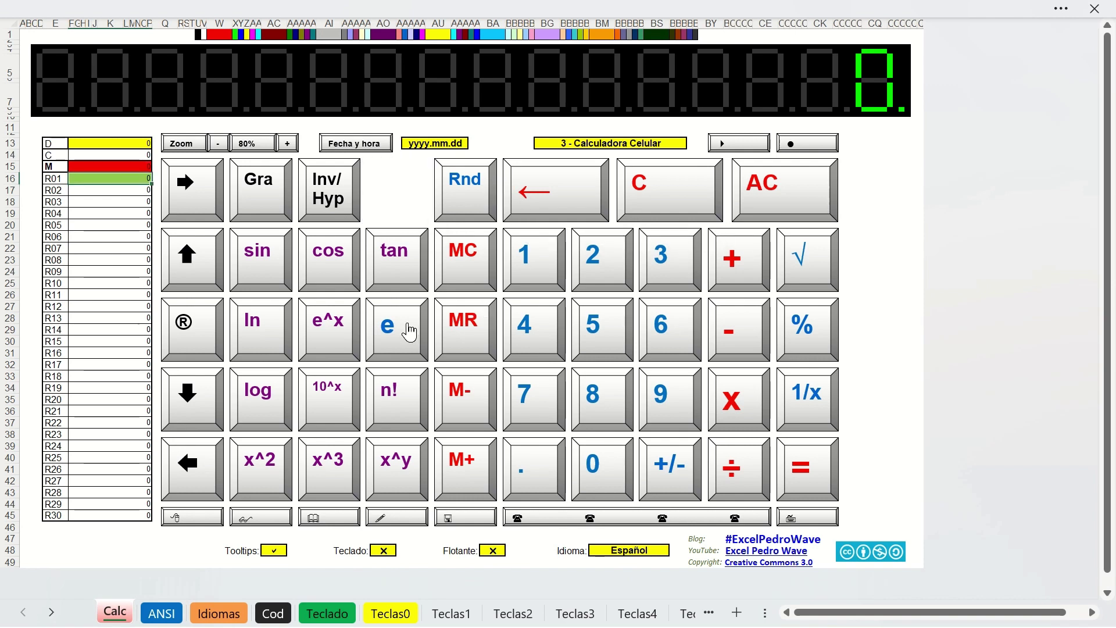
pyautogui.rightClick(400, 316)
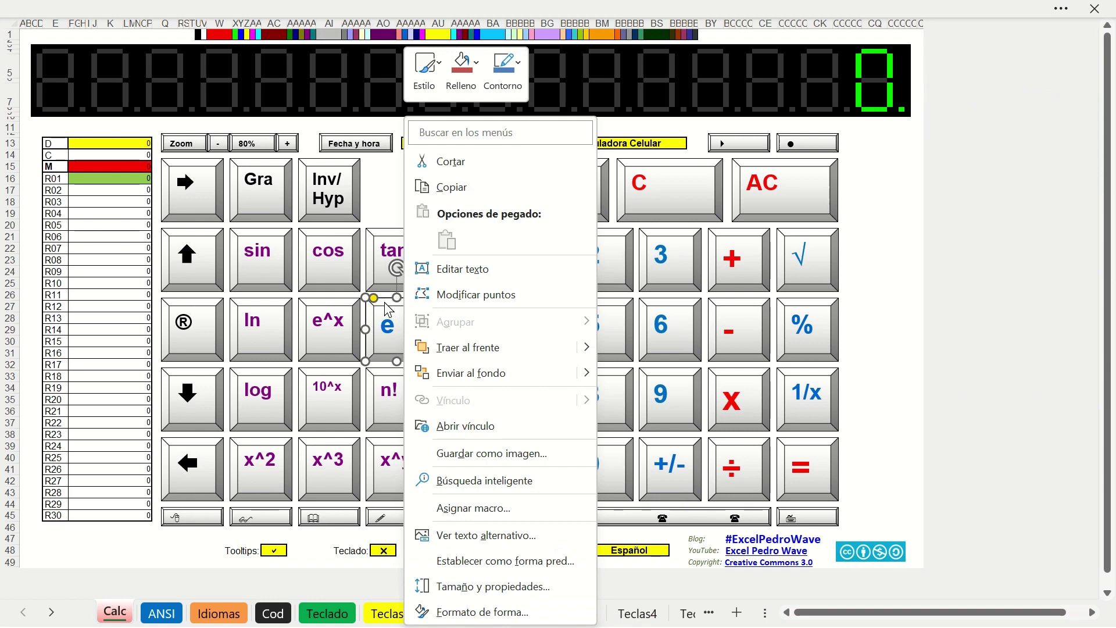
pyautogui.press('Escape')
pyautogui.press('Delete')
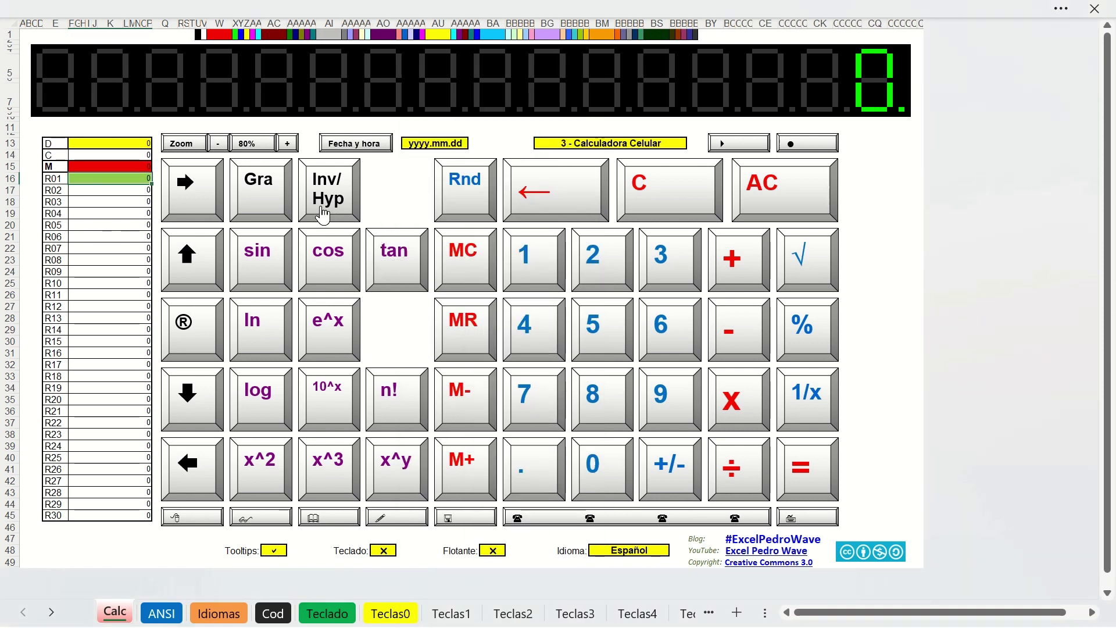
# Delete the Gra, Inv/Hyp, sin, cos, tan, e^x, ln, log, 10^x, x^y, x^3 and x^2 keys together.
pyautogui.keyDown('ctrl'); pyautogui.click(285, 203); pyautogui.keyUp('ctrl')
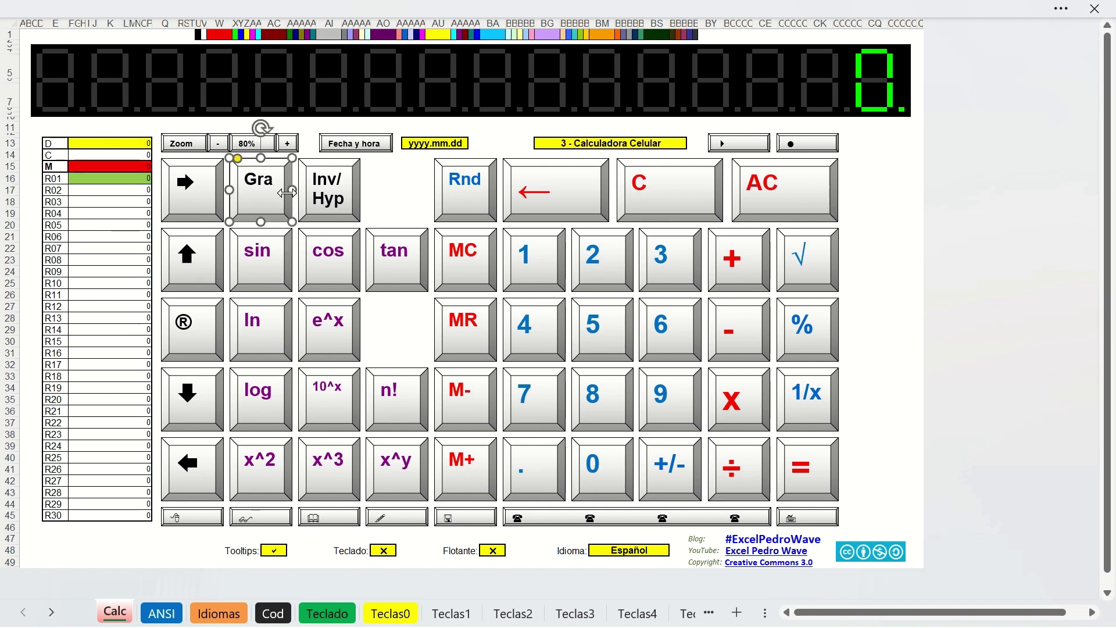
pyautogui.keyDown('ctrl'); pyautogui.click(336, 202); pyautogui.keyUp('ctrl')
pyautogui.keyDown('ctrl'); pyautogui.click(318, 266); pyautogui.keyUp('ctrl')
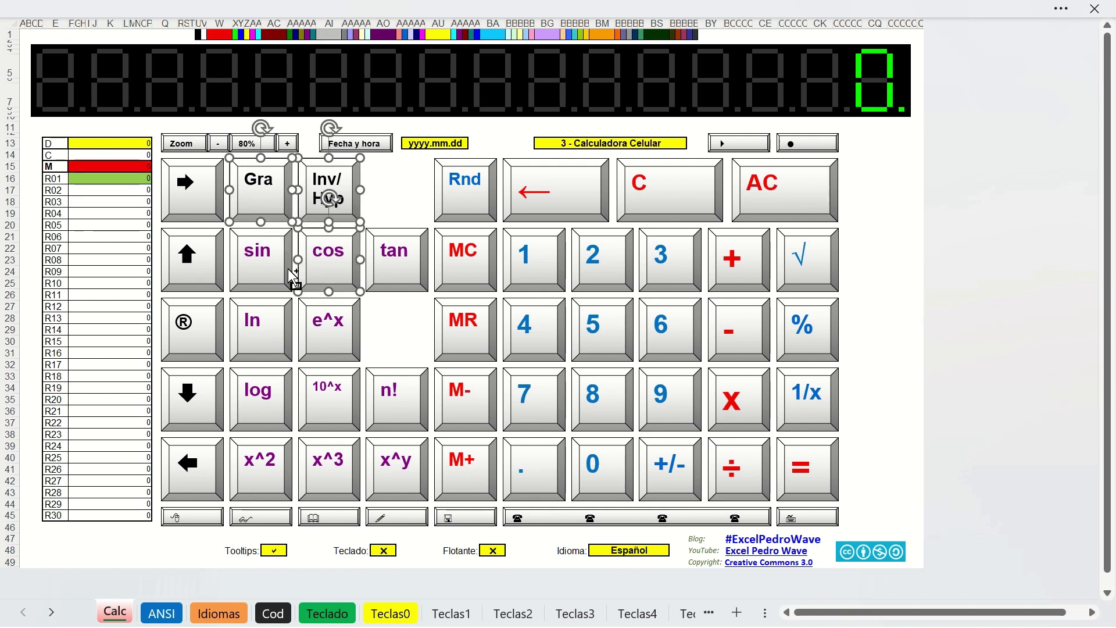
pyautogui.keyDown('ctrl'); pyautogui.click(291, 276); pyautogui.keyUp('ctrl')
pyautogui.keyDown('ctrl'); pyautogui.click(391, 285); pyautogui.keyUp('ctrl')
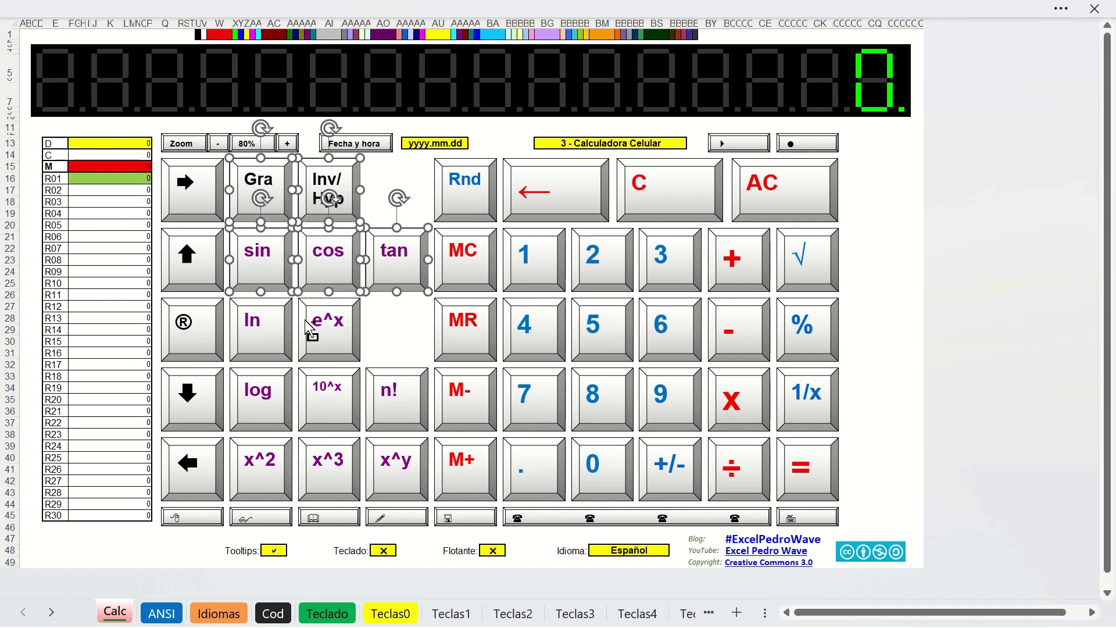
pyautogui.keyDown('ctrl'); pyautogui.click(317, 329); pyautogui.keyUp('ctrl')
pyautogui.keyDown('ctrl'); pyautogui.click(278, 326); pyautogui.keyUp('ctrl')
pyautogui.keyDown('ctrl'); pyautogui.click(277, 385); pyautogui.keyUp('ctrl')
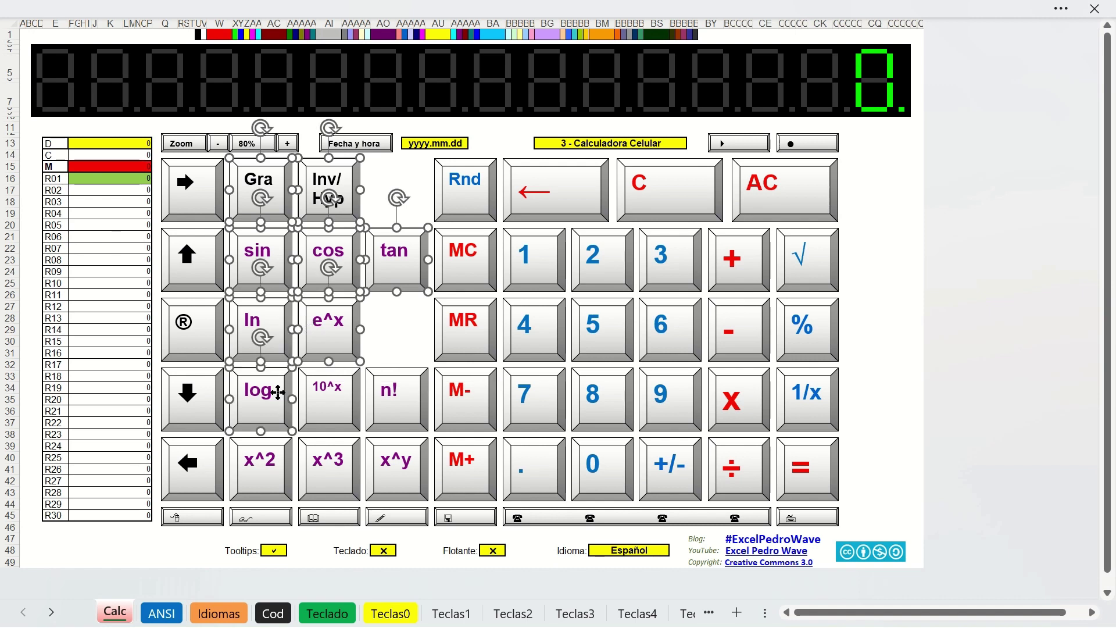
pyautogui.keyDown('ctrl'); pyautogui.click(319, 407); pyautogui.keyUp('ctrl')
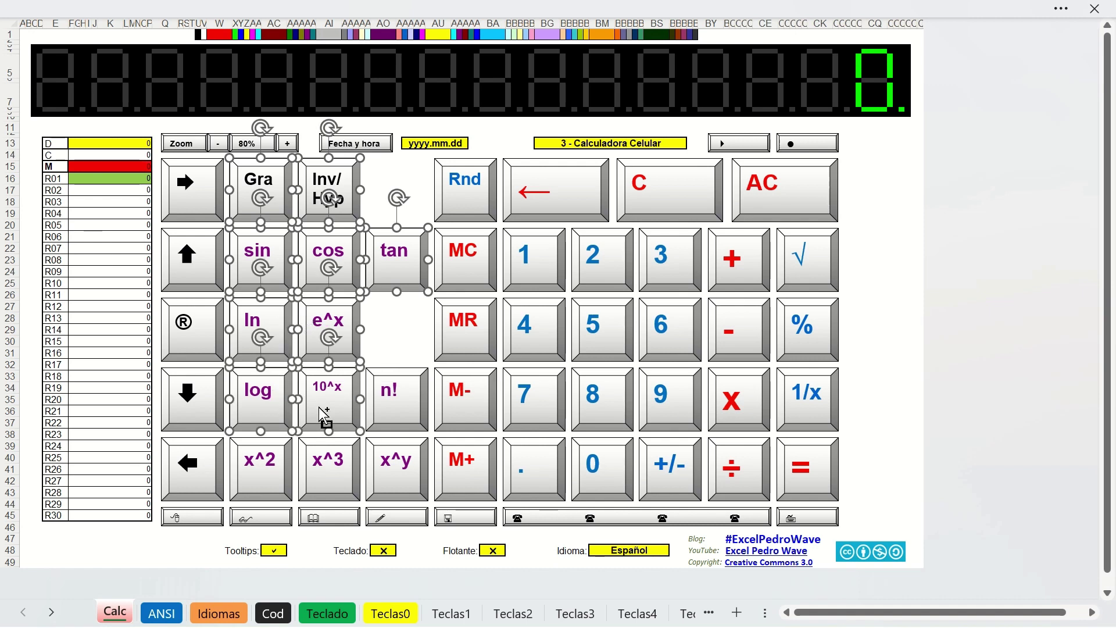
pyautogui.keyDown('ctrl'); pyautogui.click(387, 463); pyautogui.keyUp('ctrl')
pyautogui.keyDown('ctrl'); pyautogui.click(346, 462); pyautogui.keyUp('ctrl')
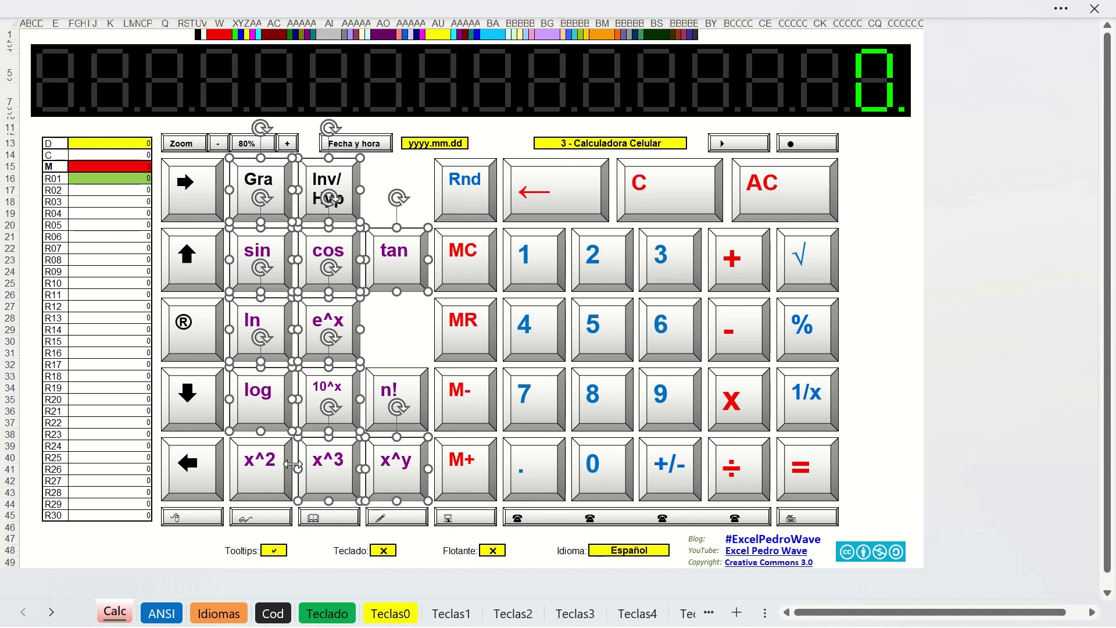
pyautogui.keyDown('ctrl'); pyautogui.click(288, 465); pyautogui.keyUp('ctrl')
pyautogui.press('Delete')
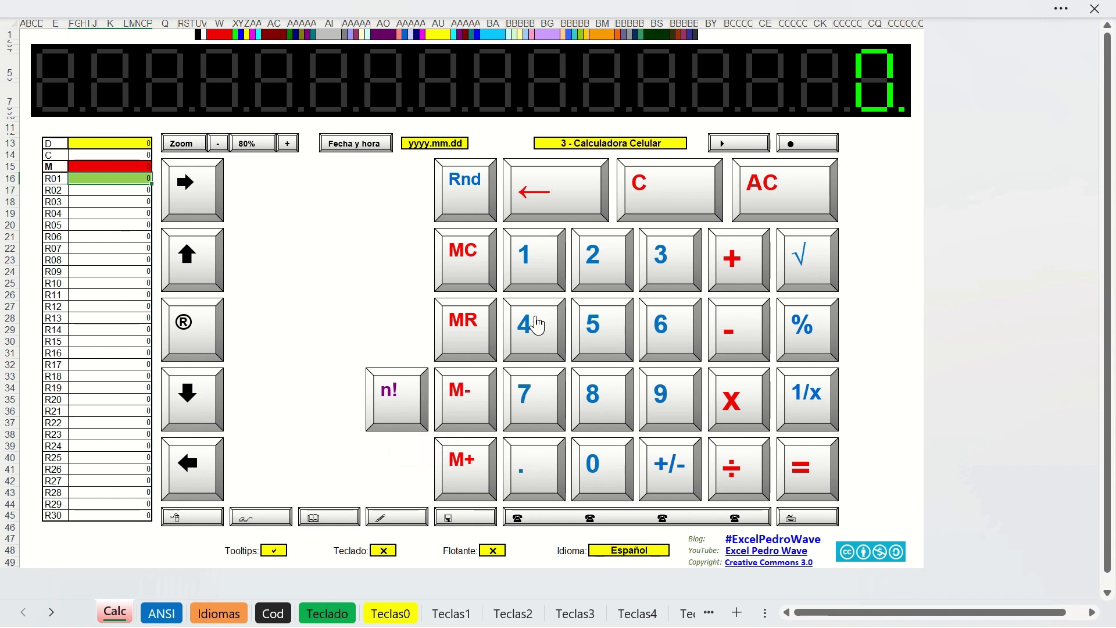
# Save the trimmed keypad as a new calculator named 'Calculadora reducida'.
pyautogui.click(801, 148)
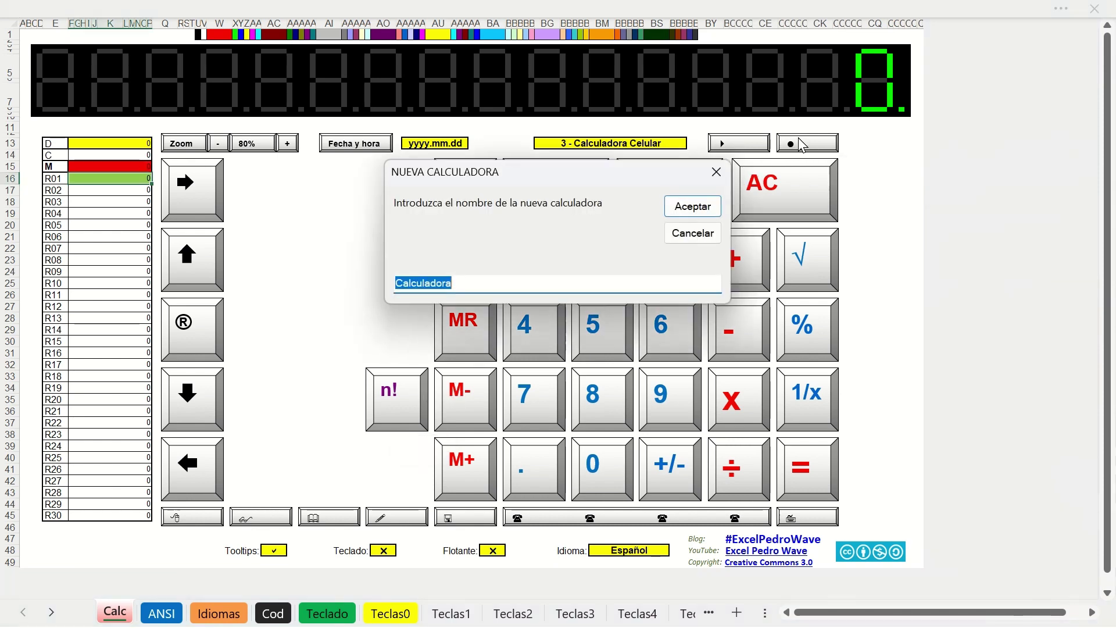
pyautogui.click(545, 280)
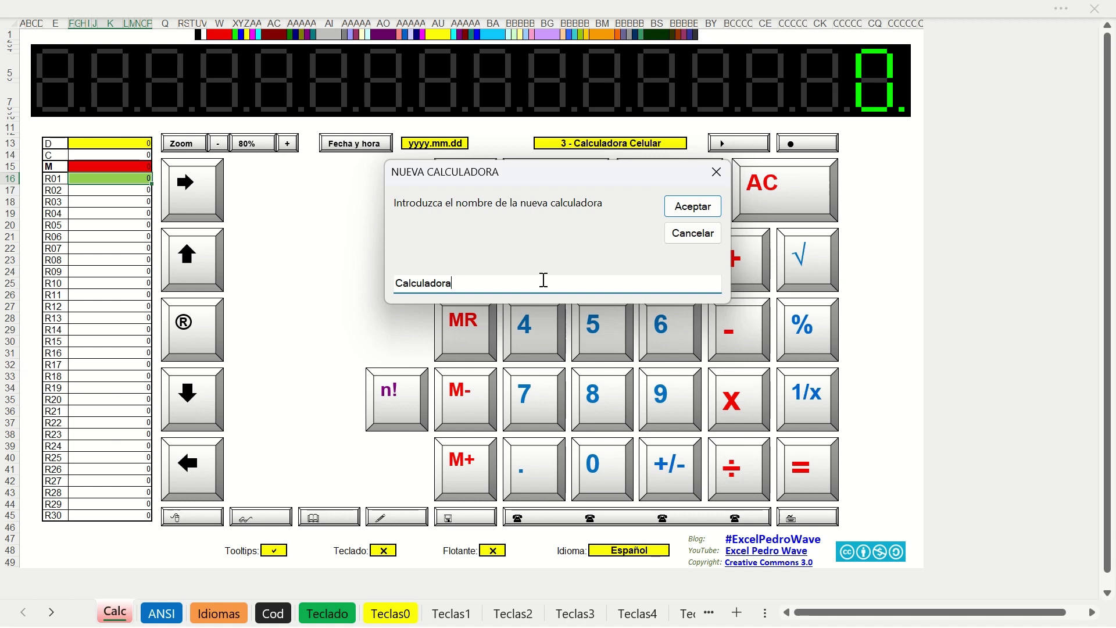
pyautogui.write(' red')
pyautogui.write('ucida')
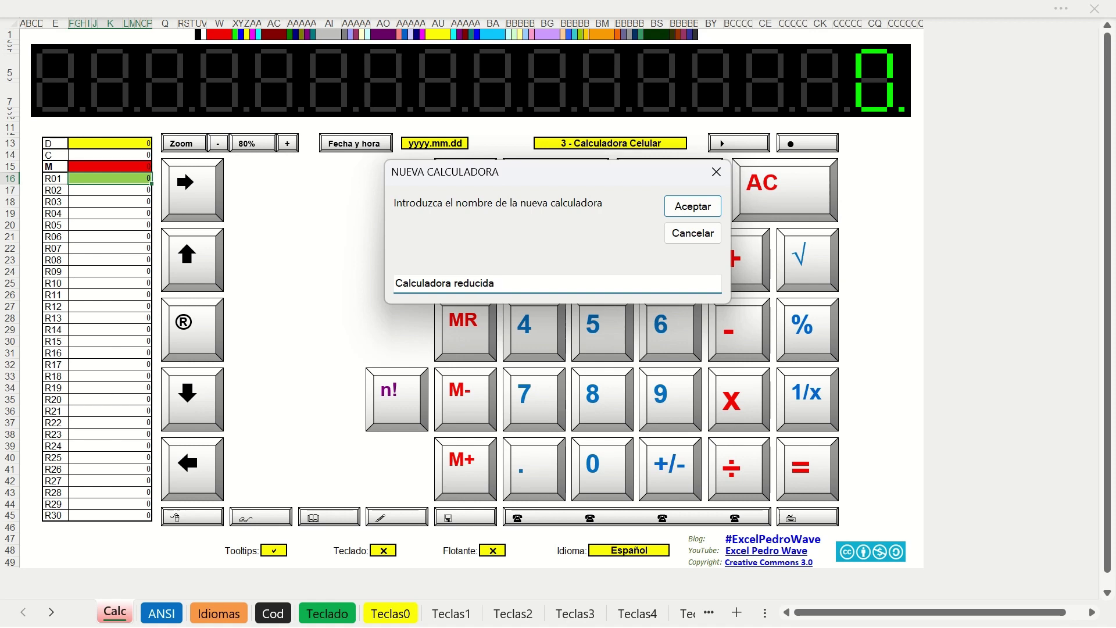
pyautogui.press('Return')
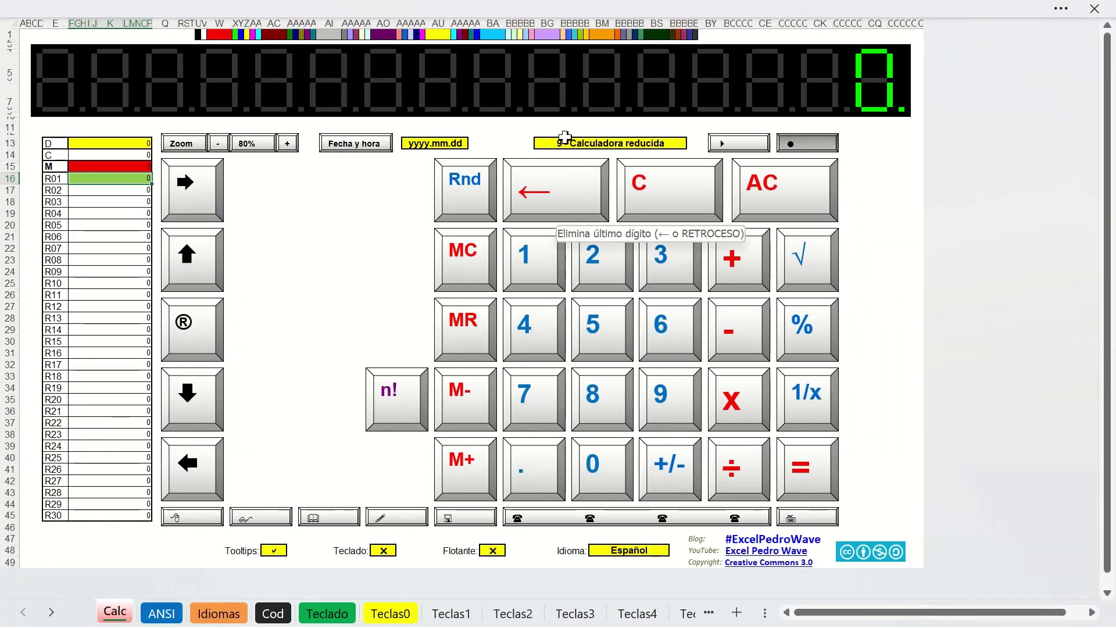
# Make '9 - Calculadora reducida' the active calculator layout.
pyautogui.click(605, 149)
pyautogui.click(695, 144)
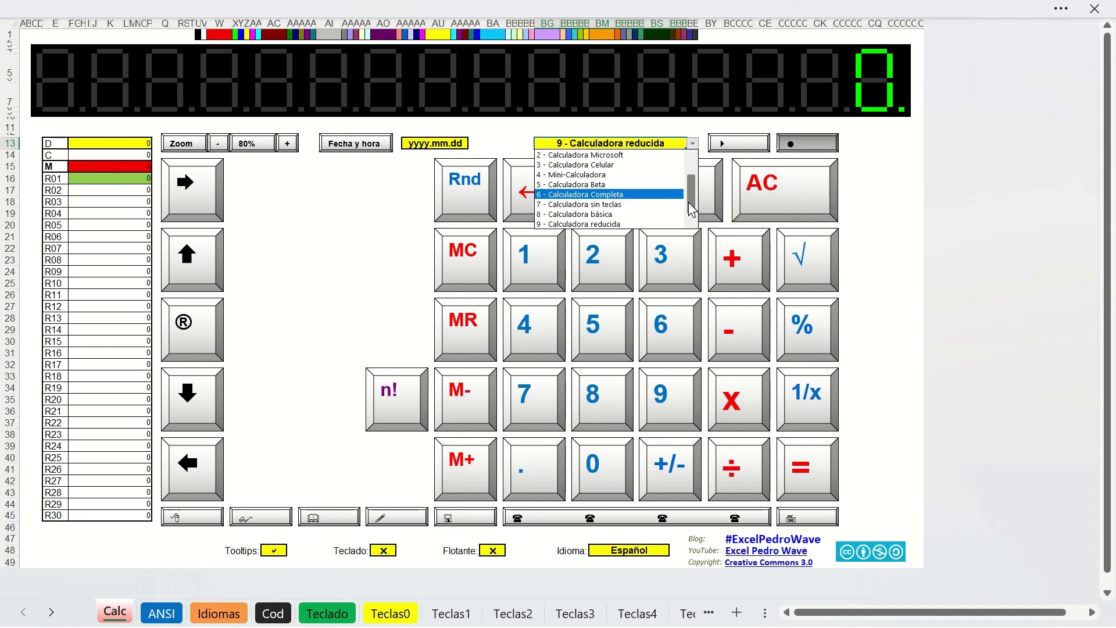
pyautogui.click(661, 225)
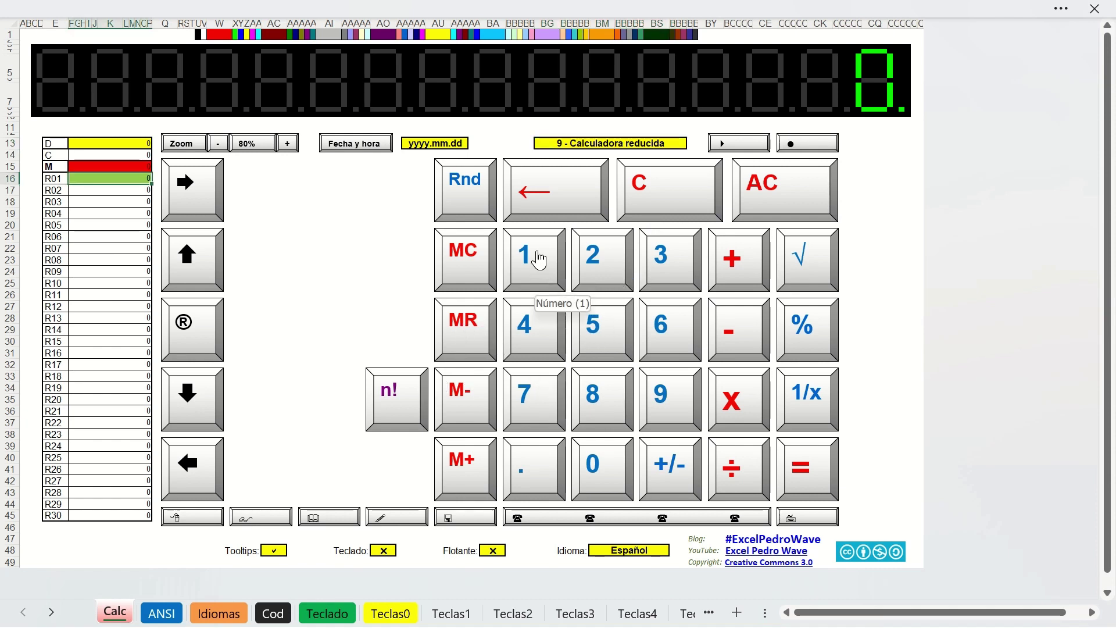
# Move the MC, MR, M- and M+ keys together into a separate left column.
pyautogui.rightClick(471, 249)
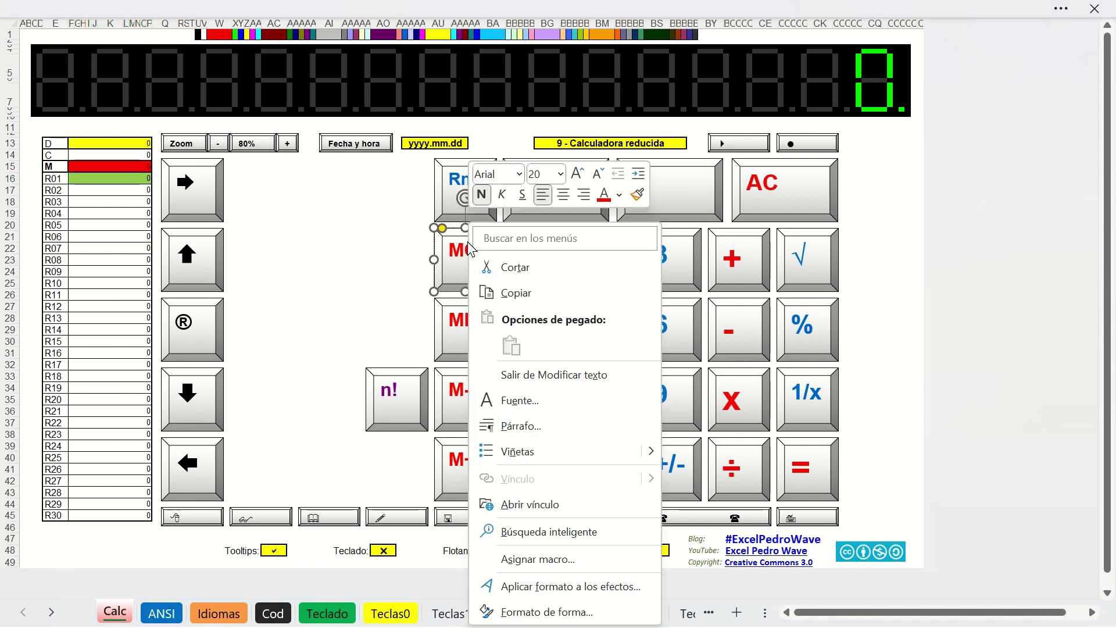
pyautogui.press('Escape')
pyautogui.keyDown('ctrl'); pyautogui.click(451, 328); pyautogui.keyUp('ctrl')
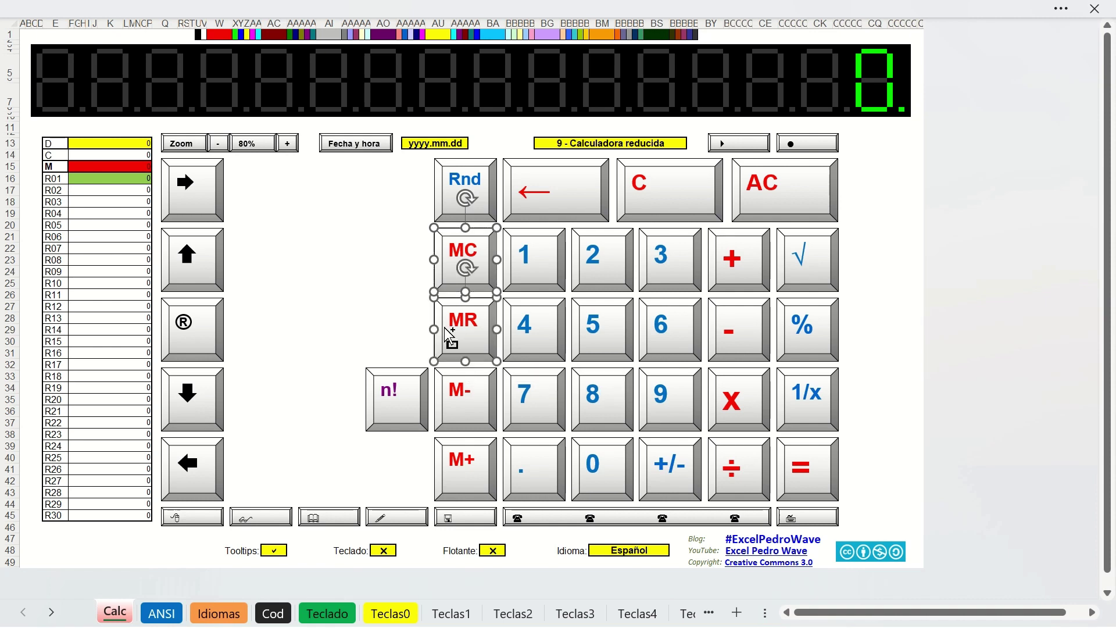
pyautogui.keyDown('ctrl'); pyautogui.click(453, 399); pyautogui.keyUp('ctrl')
pyautogui.keyDown('ctrl'); pyautogui.click(447, 446); pyautogui.keyUp('ctrl')
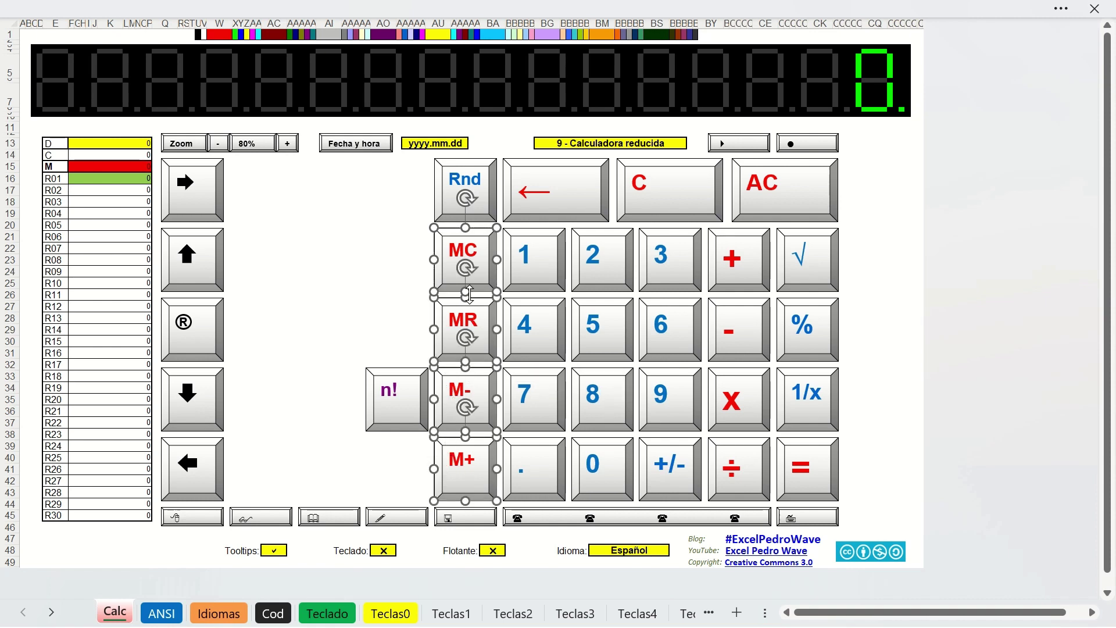
pyautogui.moveTo(442, 238)
pyautogui.mouseDown()
pyautogui.moveTo(269, 202)
pyautogui.moveTo(267, 184)
pyautogui.mouseUp()
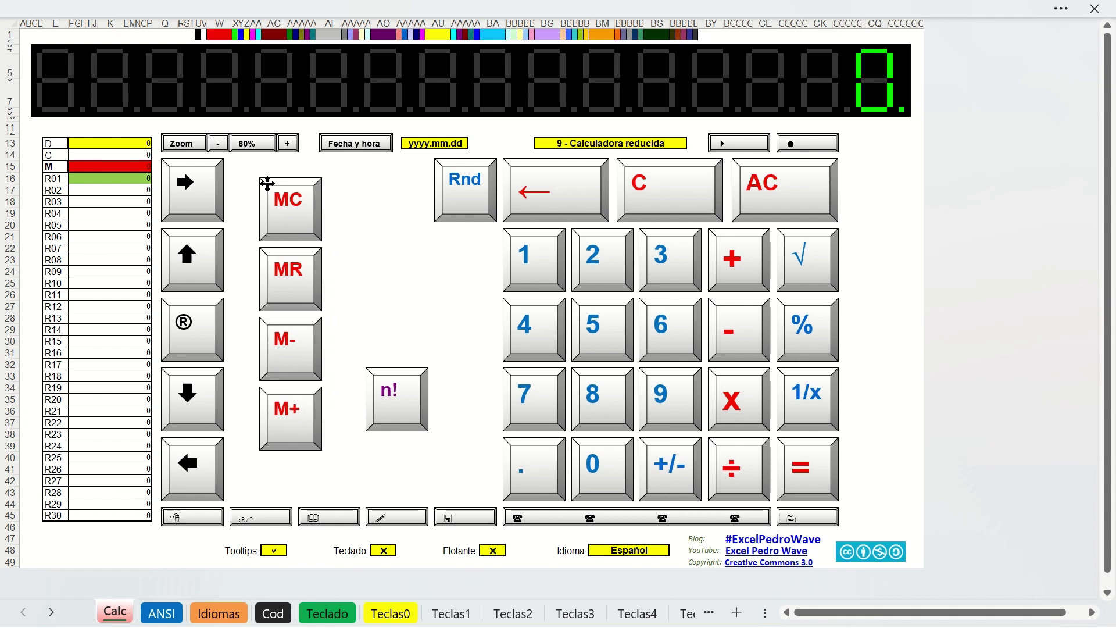
# Move the n! key up to sit beneath the Rnd key.
pyautogui.rightClick(382, 376)
pyautogui.press('Escape')
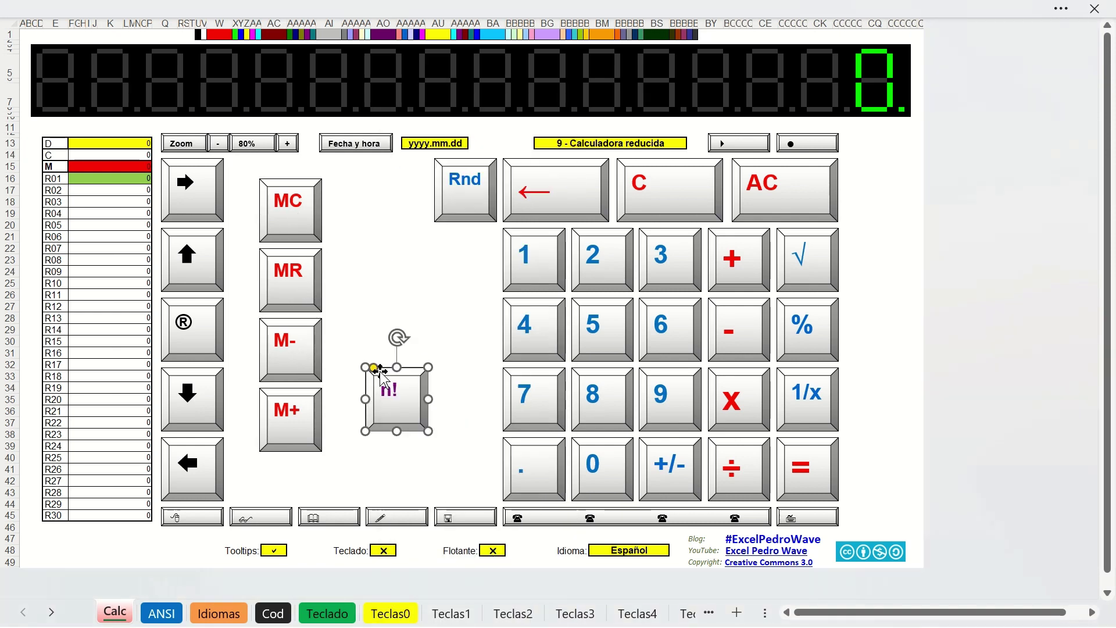
pyautogui.moveTo(383, 377)
pyautogui.mouseDown()
pyautogui.moveTo(427, 227)
pyautogui.moveTo(446, 235)
pyautogui.mouseUp()
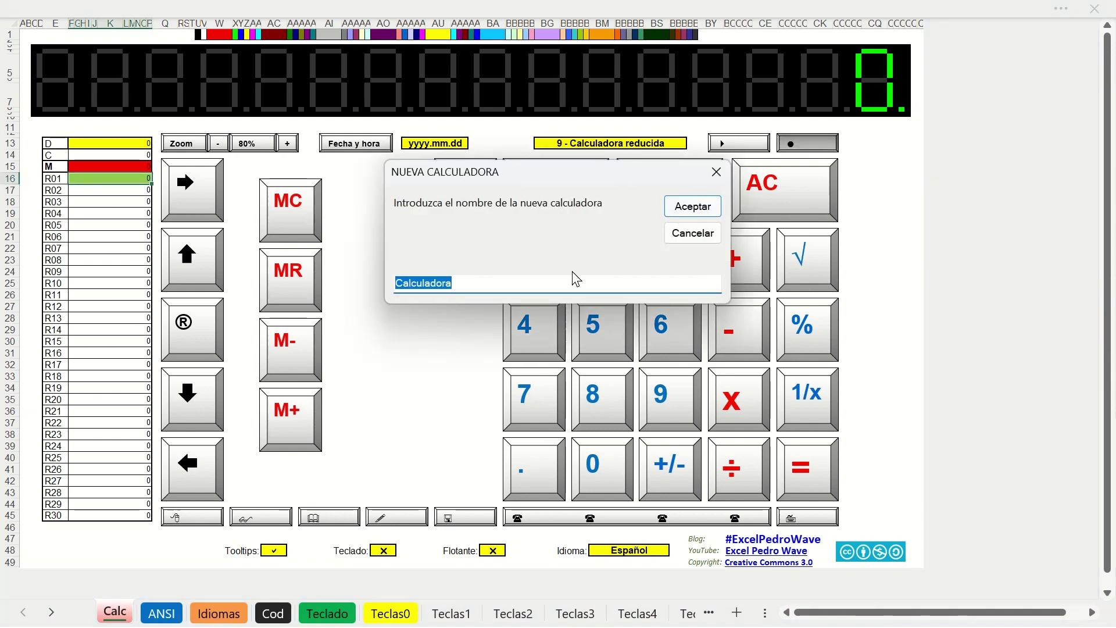
# Save the rearranged keypad as the new calculator 'Calculadora flotante'.
pyautogui.click(573, 287)
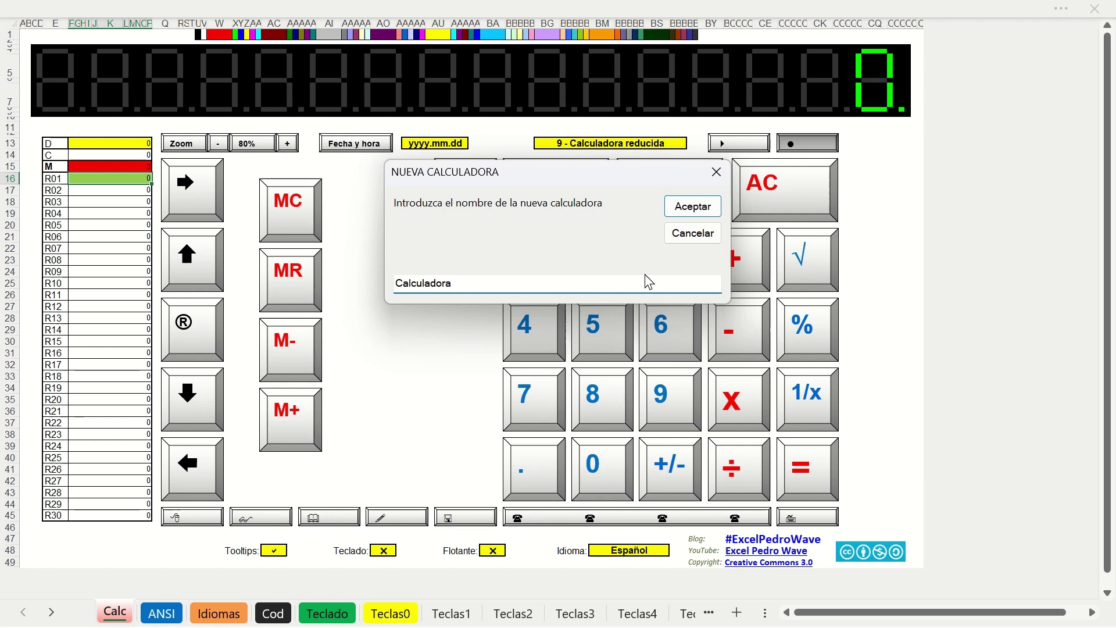
pyautogui.write('flo')
pyautogui.write('tante')
pyautogui.press('Return')
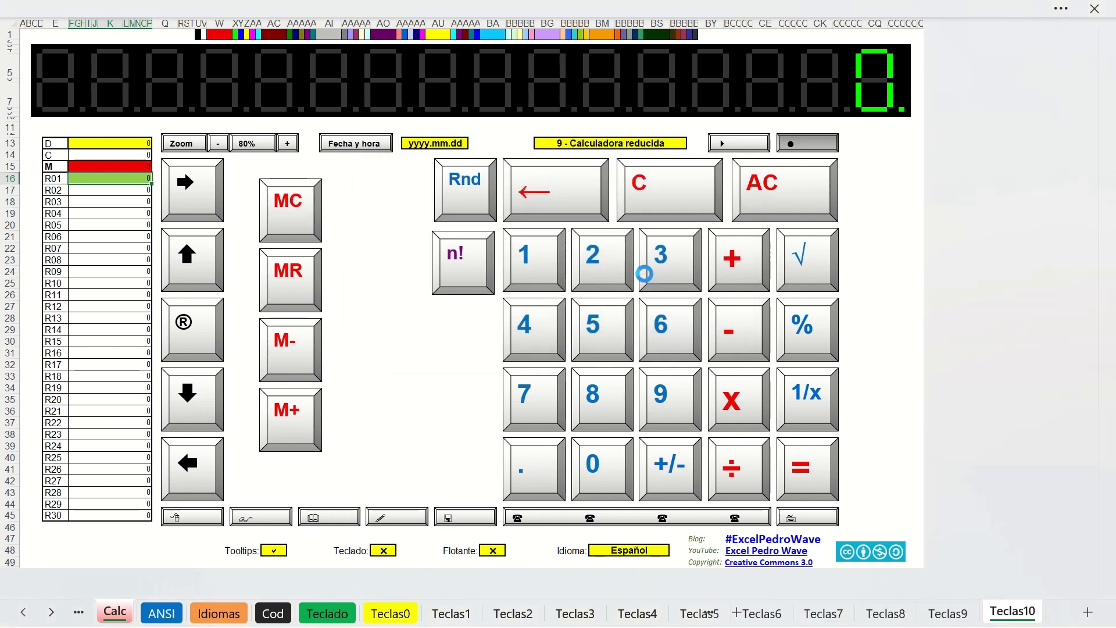
pyautogui.click(621, 144)
# Test the layout by multiplying 235 by 9 three times, then clear with AC.
pyautogui.click(621, 273)
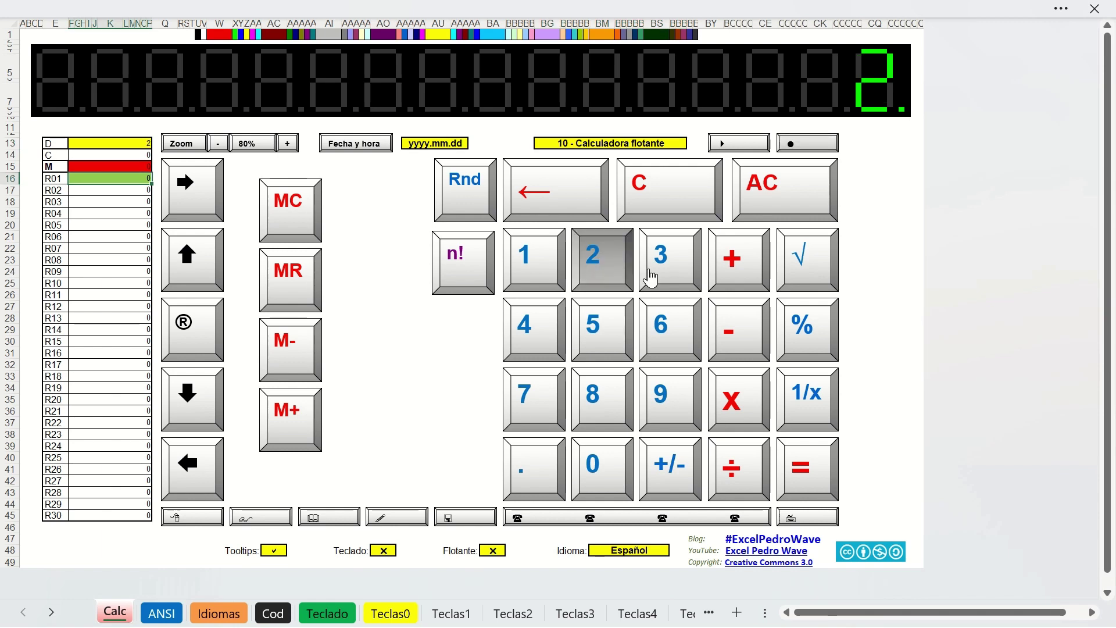
pyautogui.click(657, 281)
pyautogui.click(627, 343)
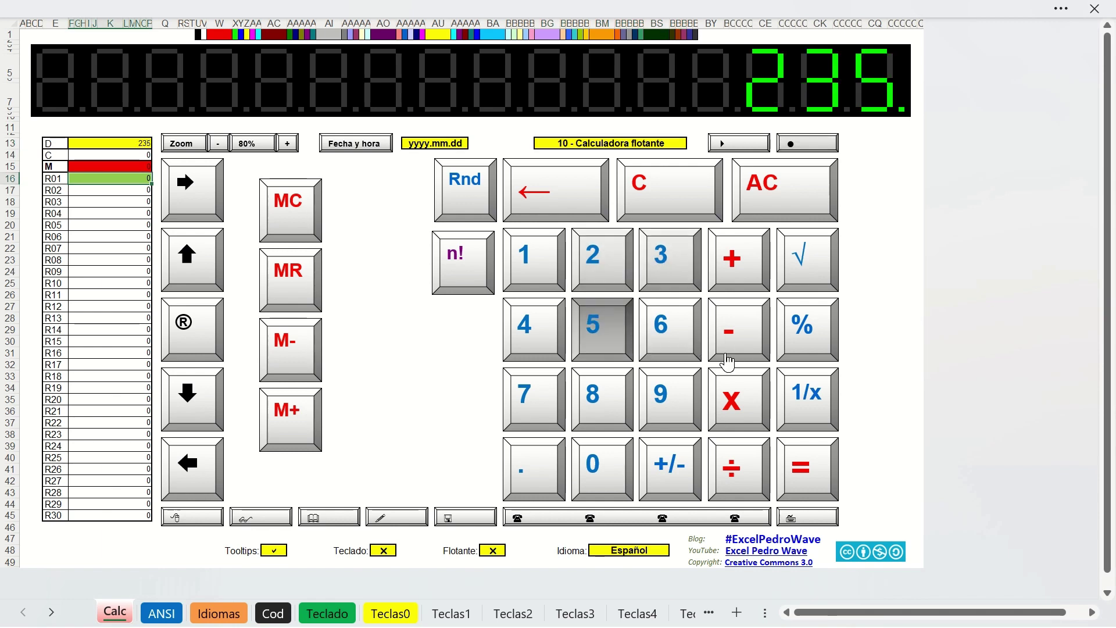
pyautogui.click(737, 414)
pyautogui.click(692, 411)
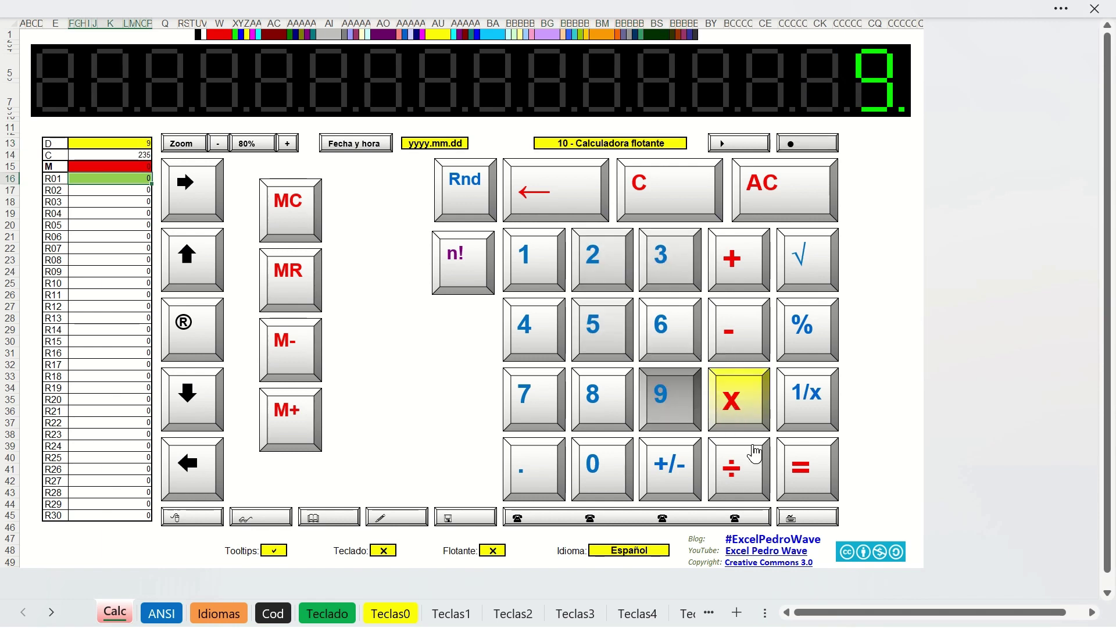
pyautogui.click(805, 465)
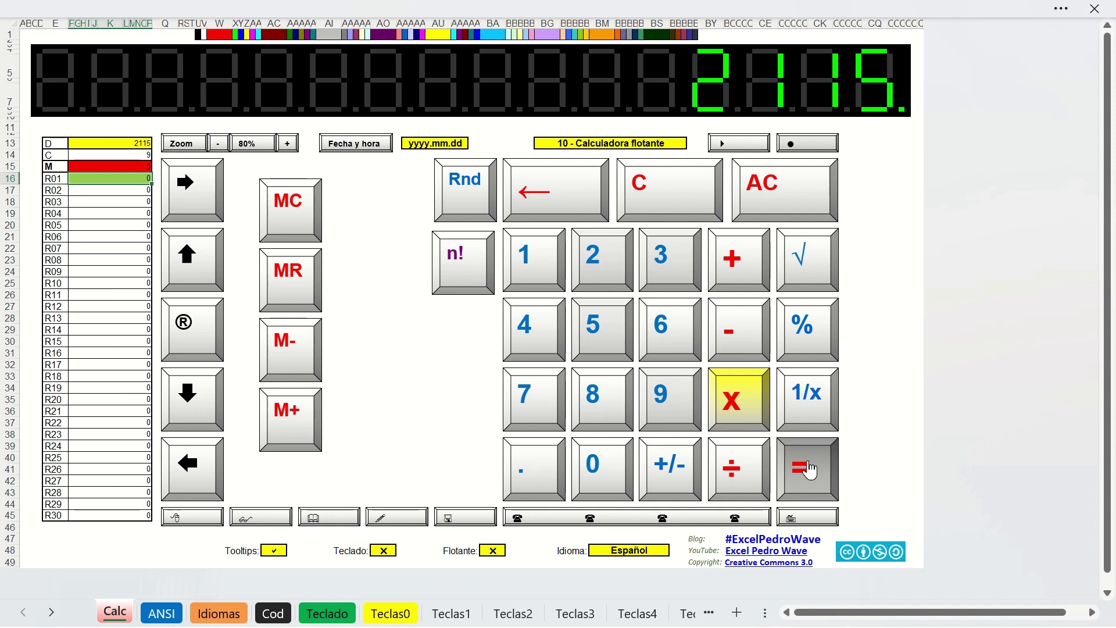
pyautogui.click(756, 404)
pyautogui.click(755, 405)
pyautogui.click(755, 405)
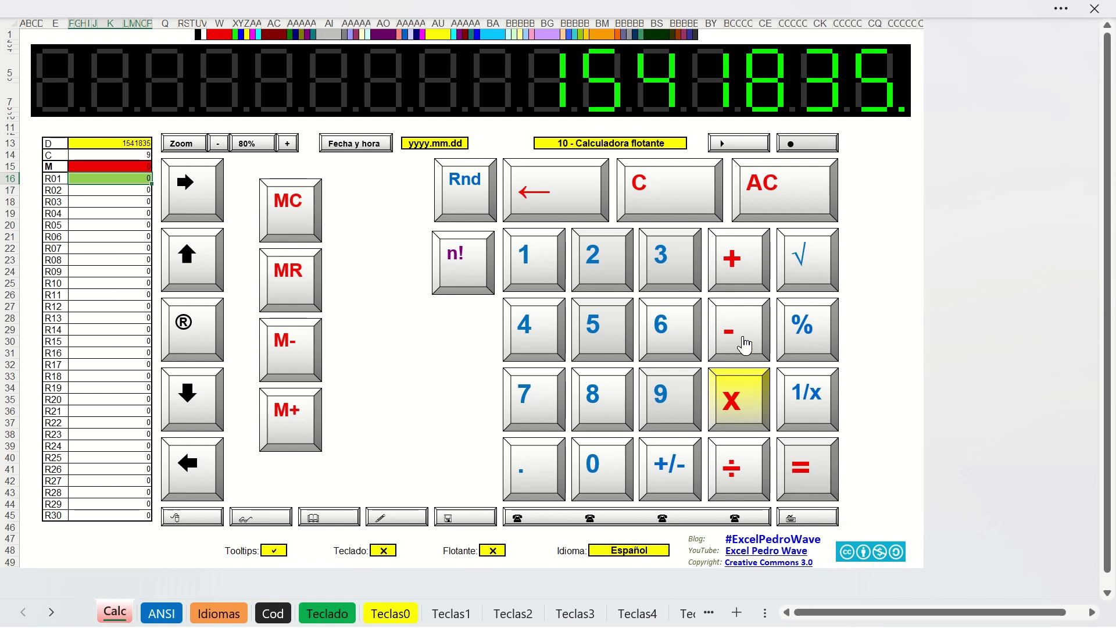
pyautogui.click(749, 189)
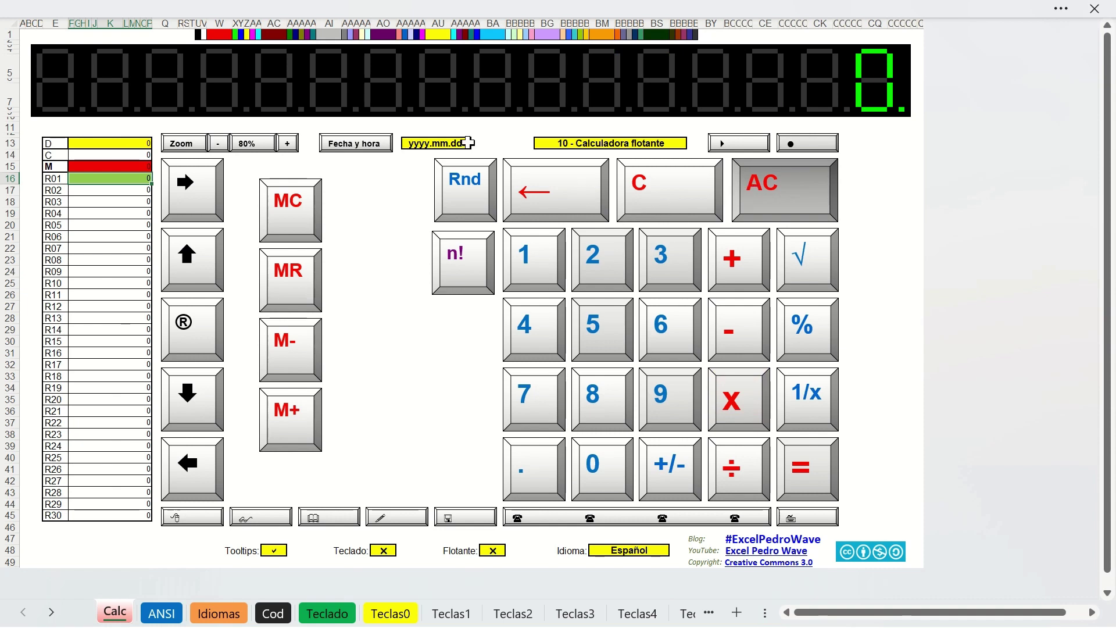
# Display the current date and time, 2023.04.13 13:15:12, on the calculator.
pyautogui.click(357, 150)
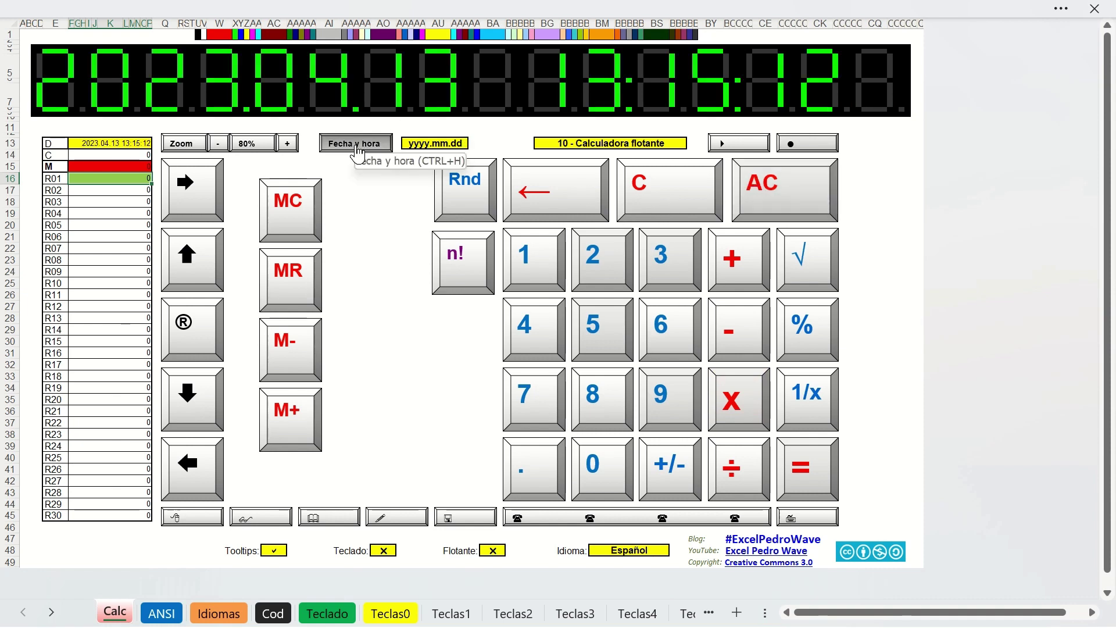